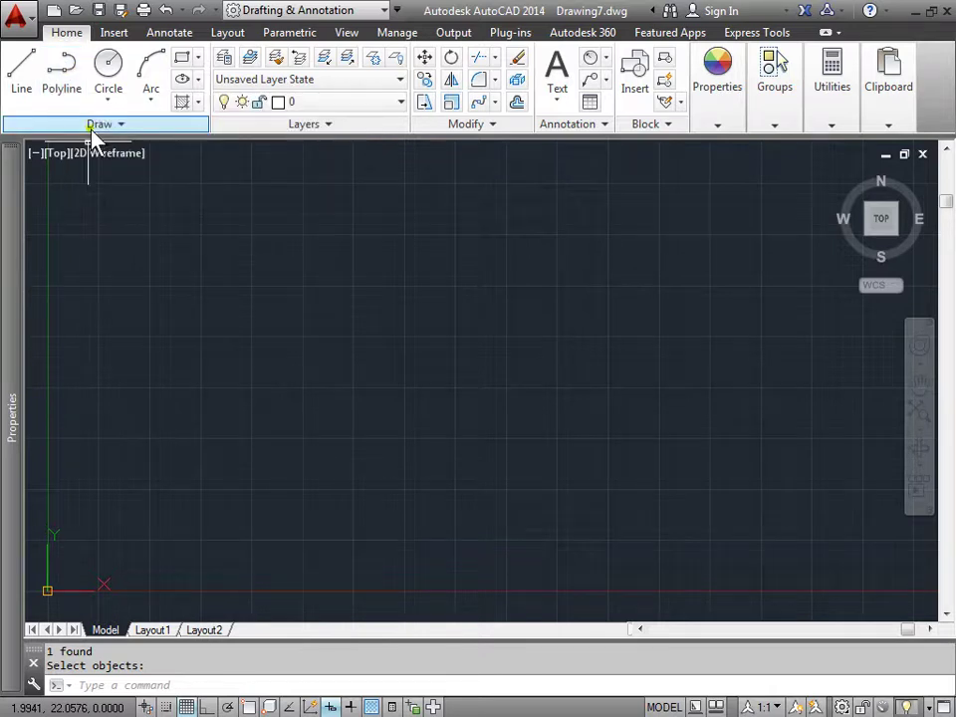
- Start a polyline above the origin and draw three straight segments: a long one rightward, one sloping down-right, and one straight down
{"action": "left_click", "coordinate": [62, 78]}
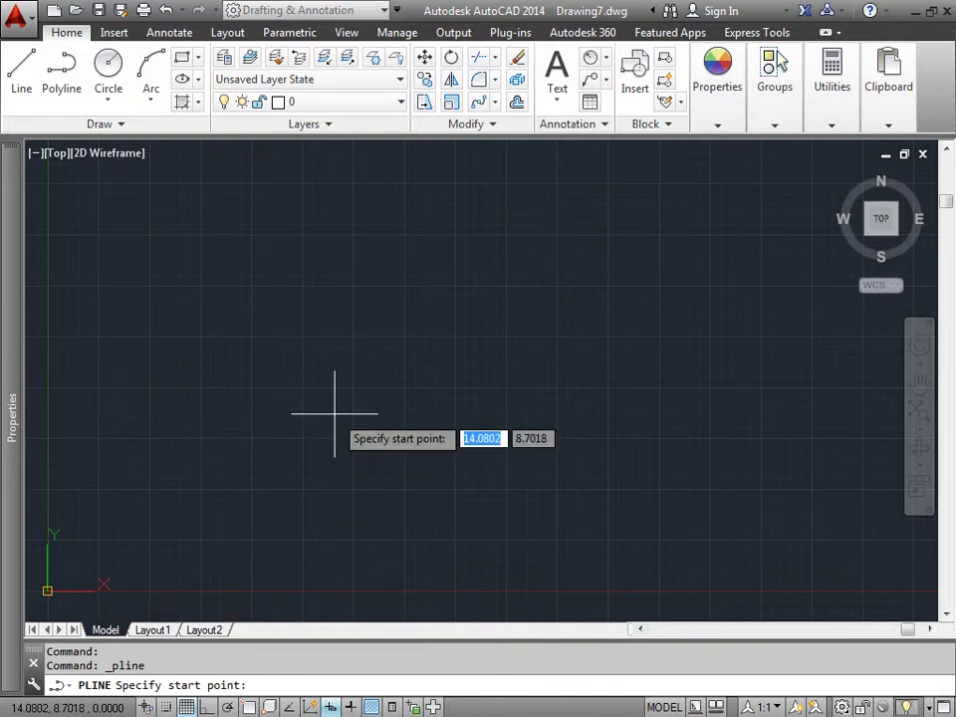
{"action": "left_click", "coordinate": [332, 704]}
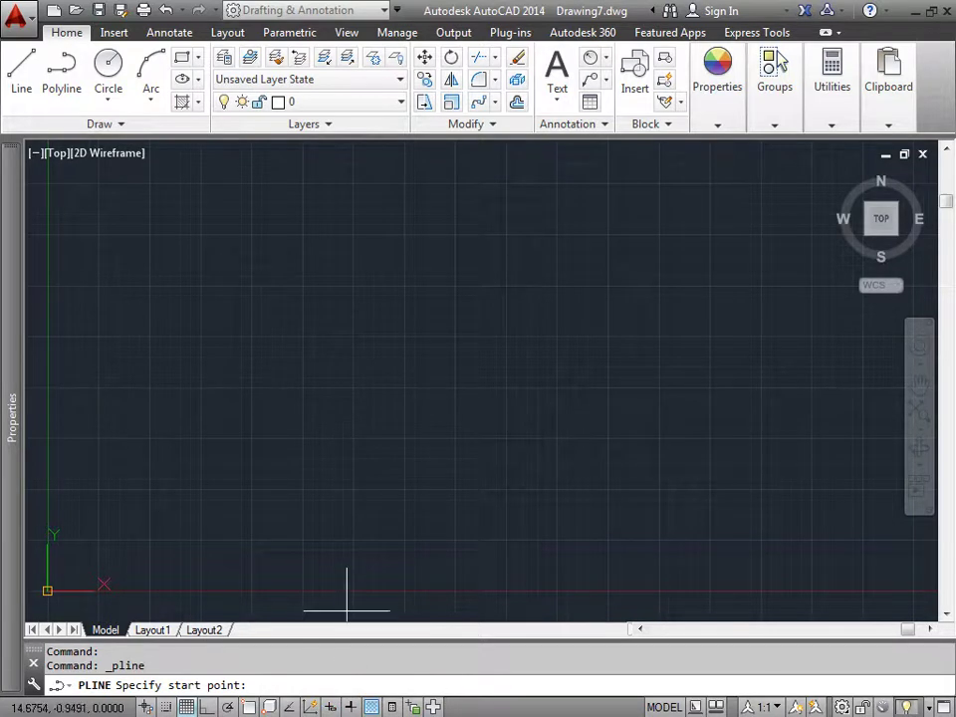
{"action": "left_click", "coordinate": [332, 705]}
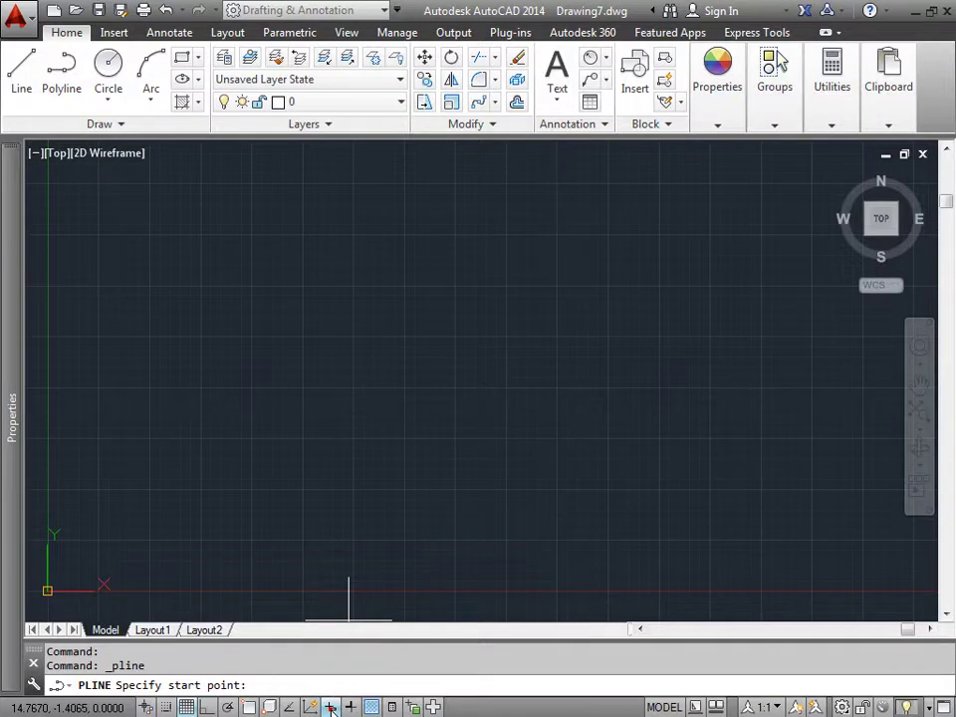
{"action": "left_click", "coordinate": [203, 235]}
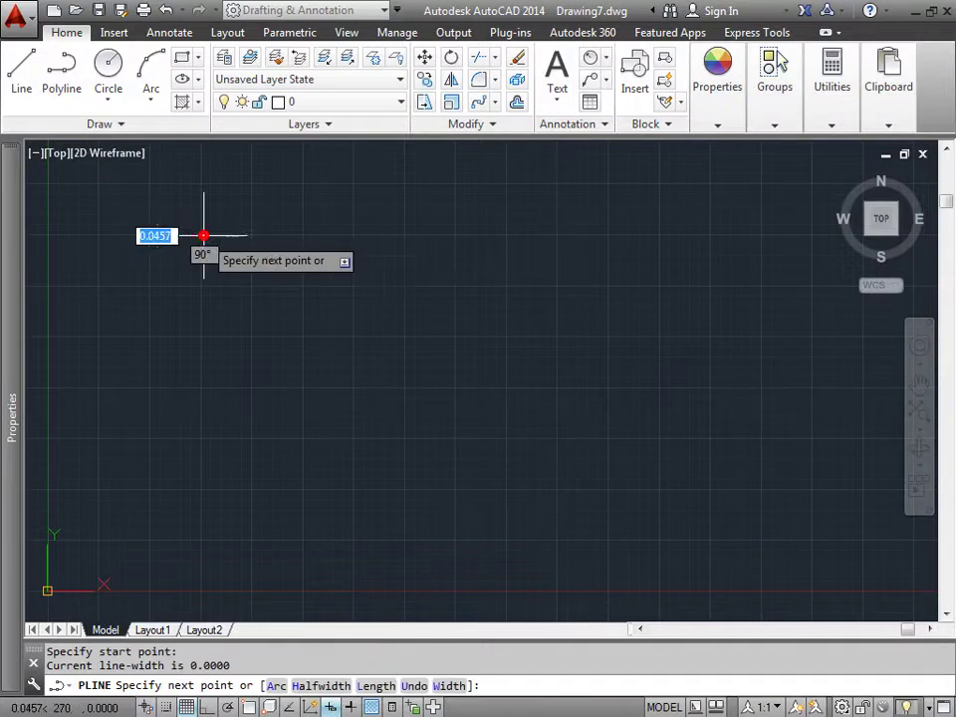
{"action": "left_click", "coordinate": [538, 197]}
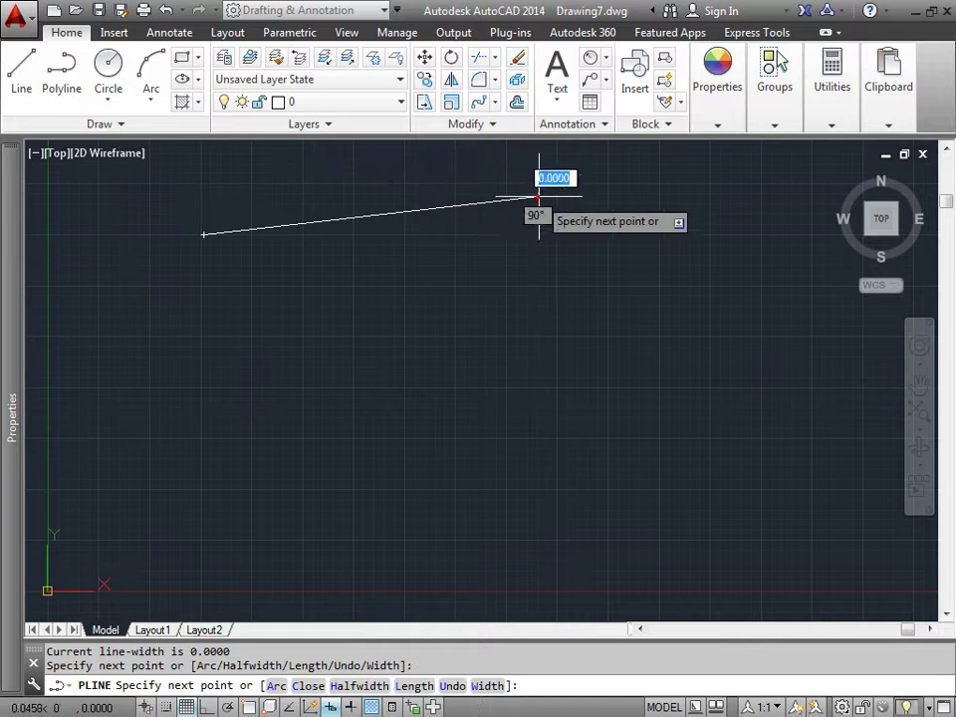
{"action": "left_click", "coordinate": [730, 316]}
{"action": "left_click", "coordinate": [728, 460]}
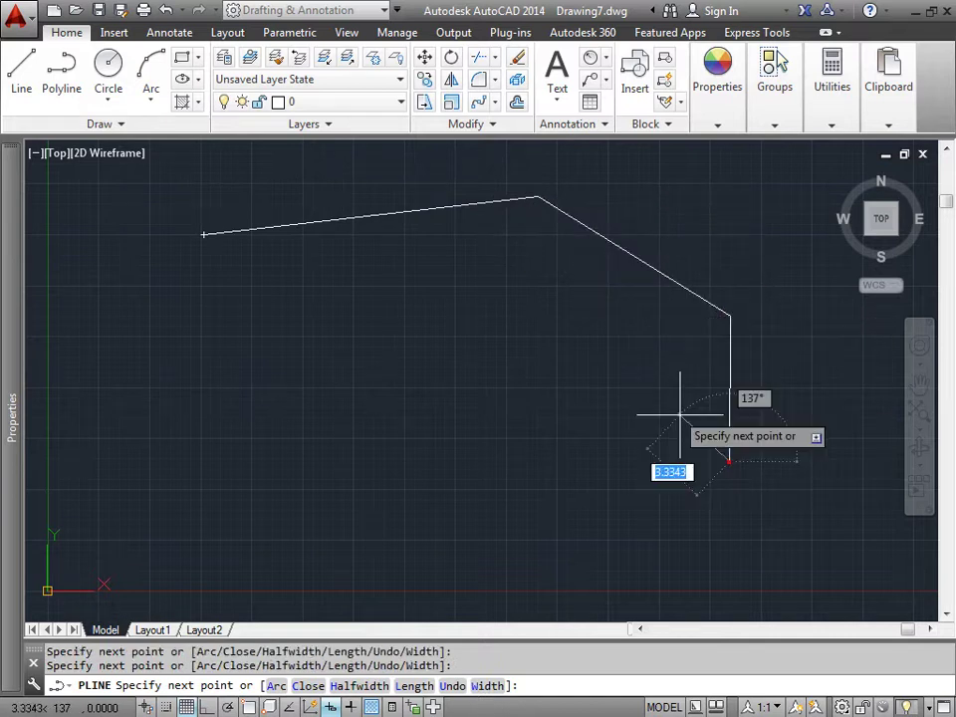
- Continue the polyline with straight segments zigzagging inward below the first ones, ending with a long leftward run near the origin
{"action": "left_click", "coordinate": [525, 263]}
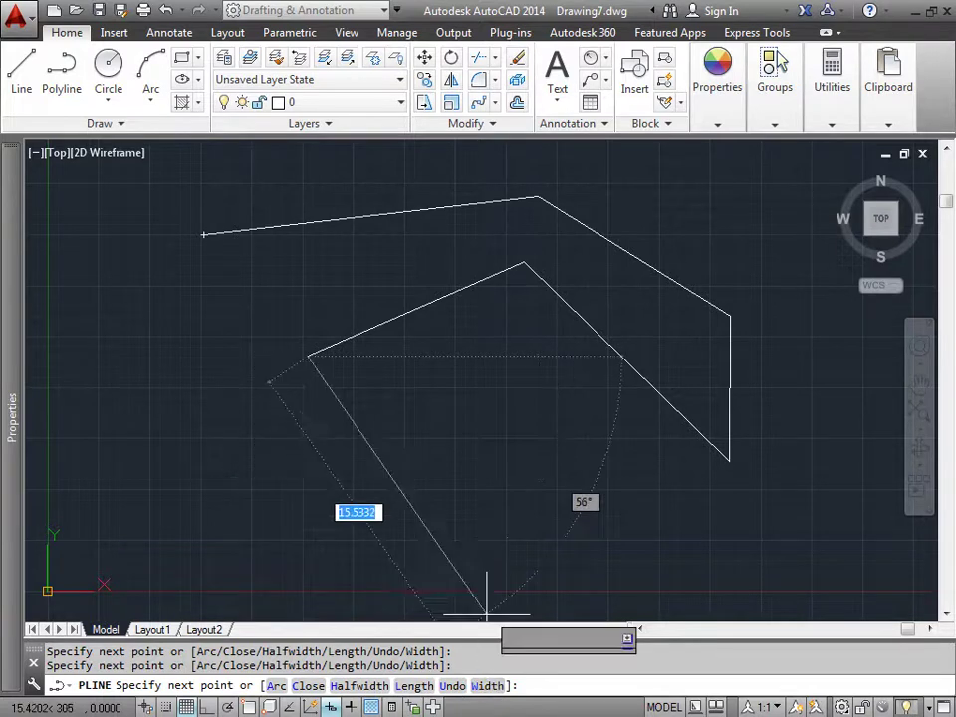
{"action": "left_click", "coordinate": [525, 386]}
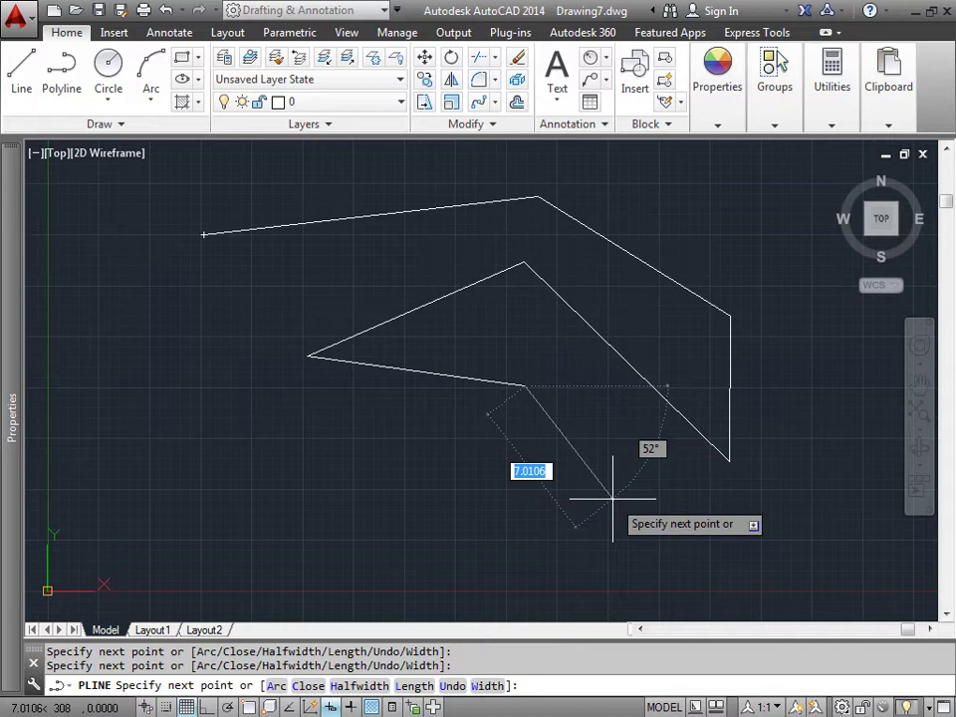
{"action": "left_click", "coordinate": [611, 500]}
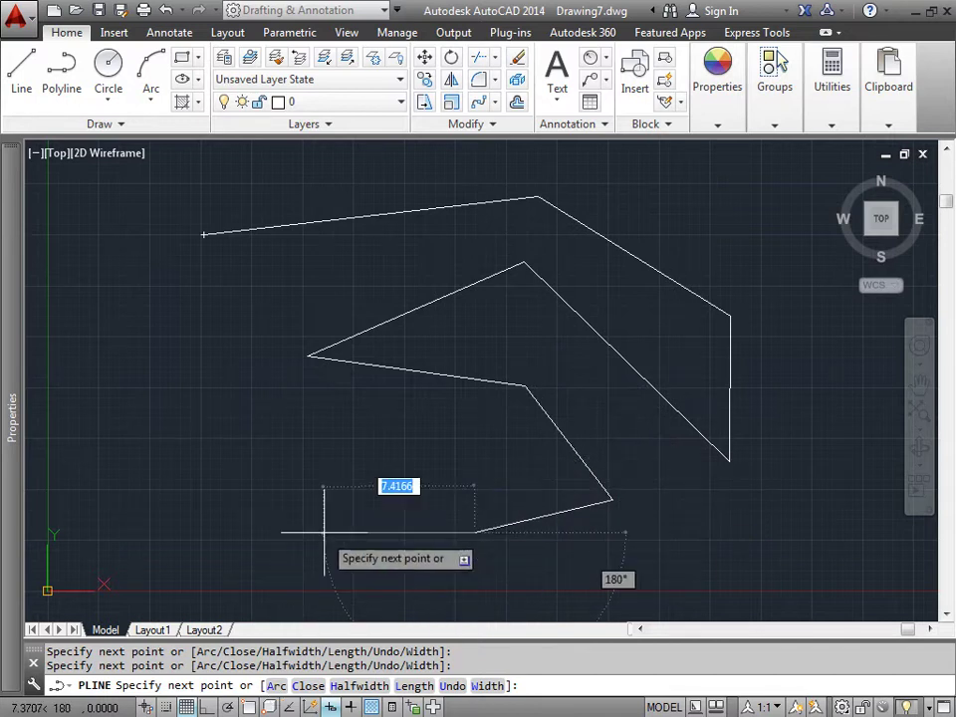
{"action": "left_click", "coordinate": [134, 530]}
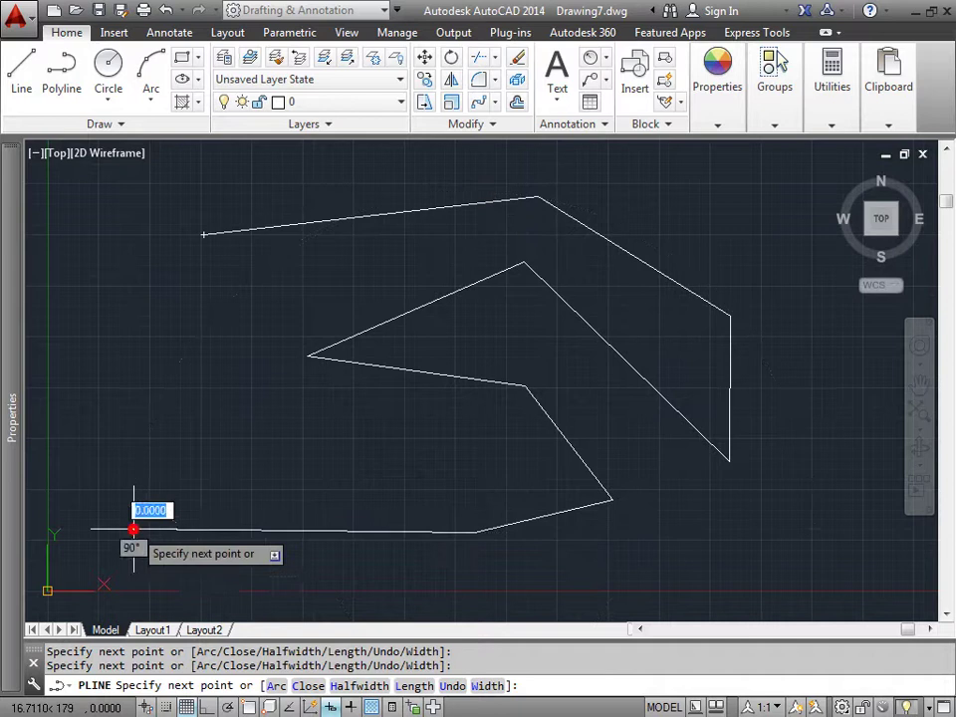
- Switch the polyline to arcs and add two arcs stacked upward, the first bulging left and the second bulging right
{"action": "left_click", "coordinate": [275, 686]}
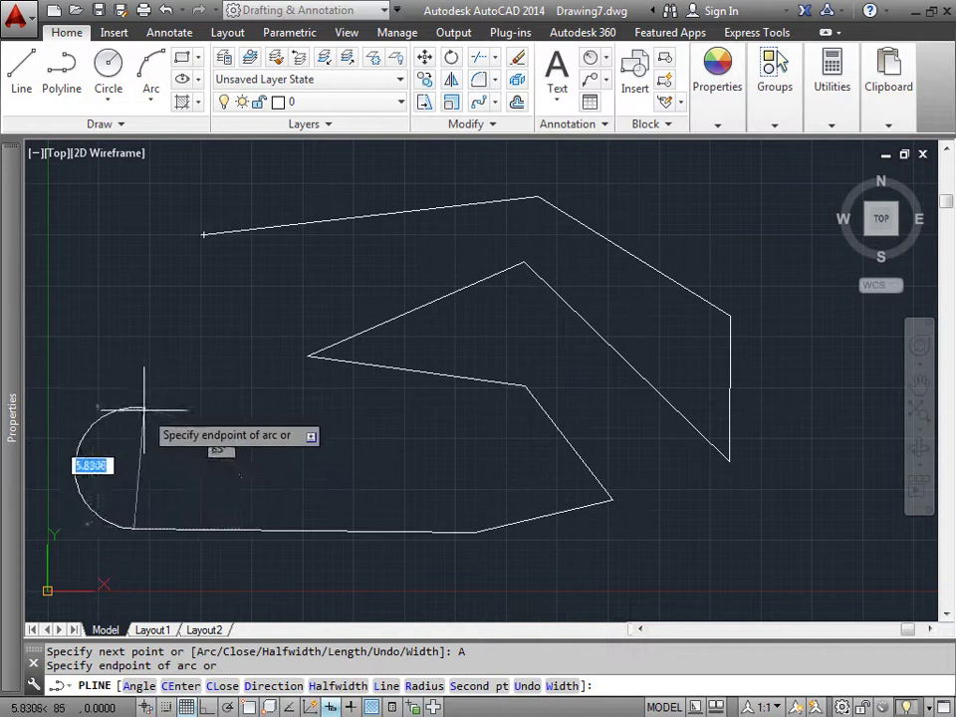
{"action": "left_click", "coordinate": [134, 458]}
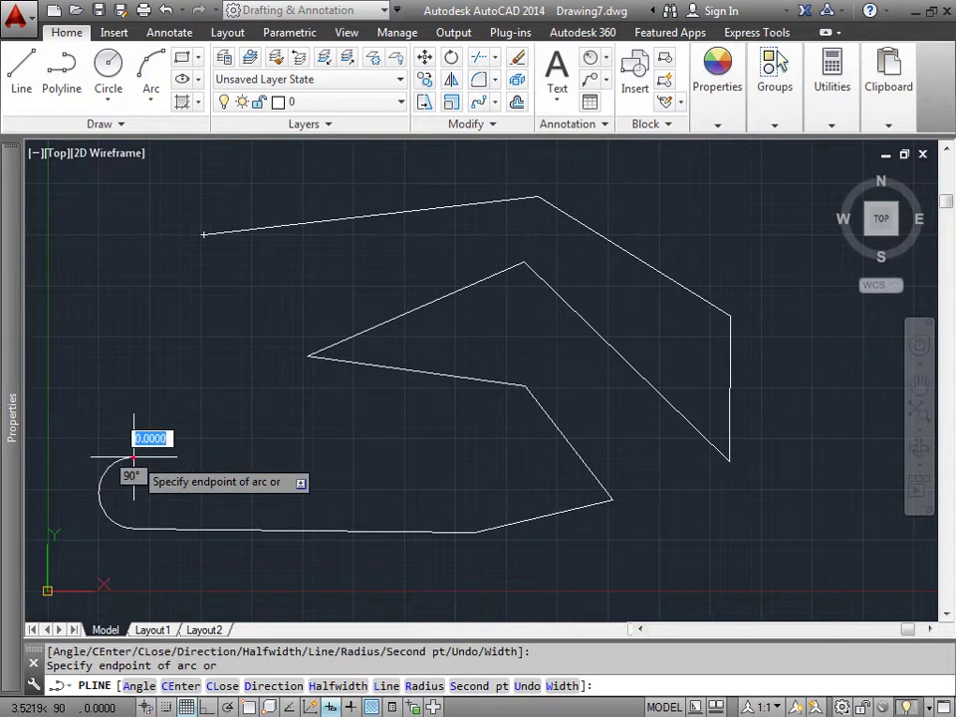
{"action": "left_click", "coordinate": [136, 373]}
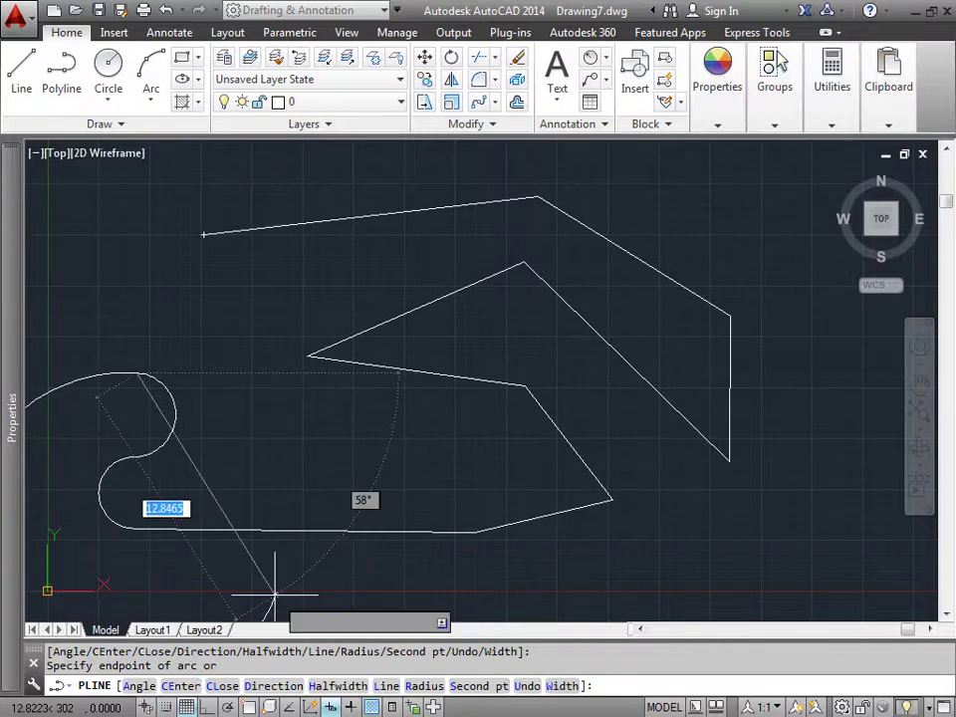
- Set an up-right tangent direction for the next polyline arc and end the arc directly above the previous one
{"action": "left_click", "coordinate": [271, 686]}
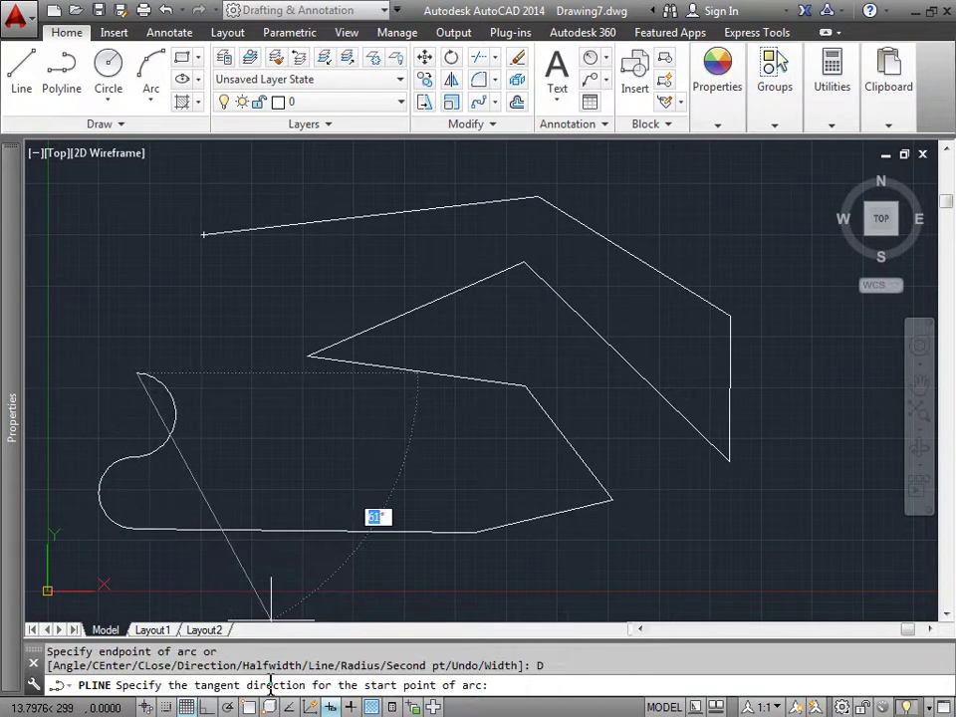
{"action": "left_click", "coordinate": [350, 316]}
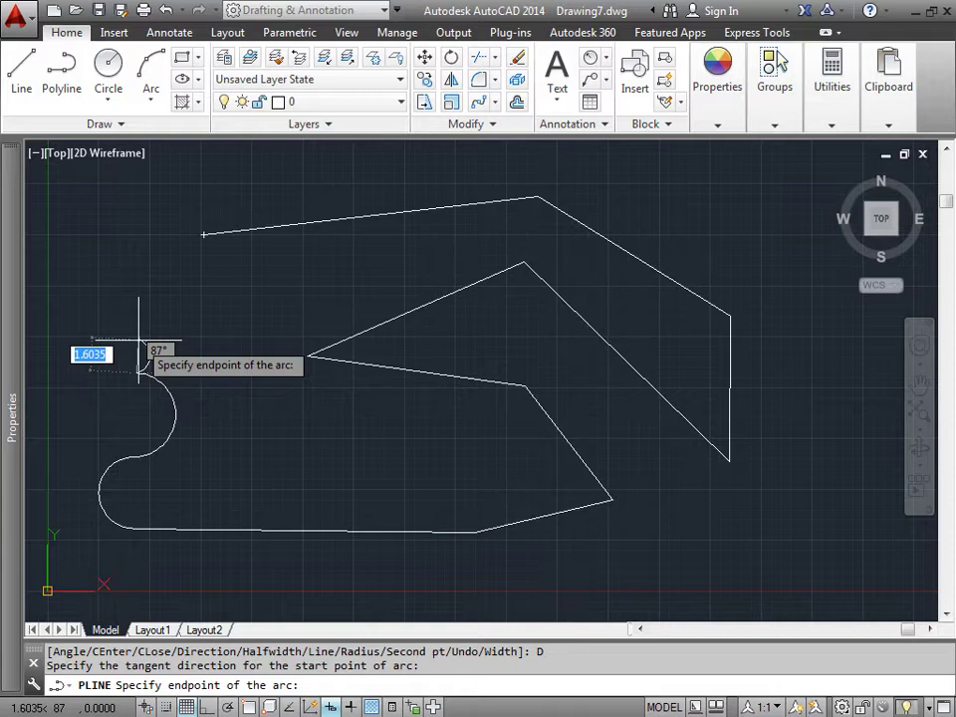
{"action": "left_click", "coordinate": [139, 264]}
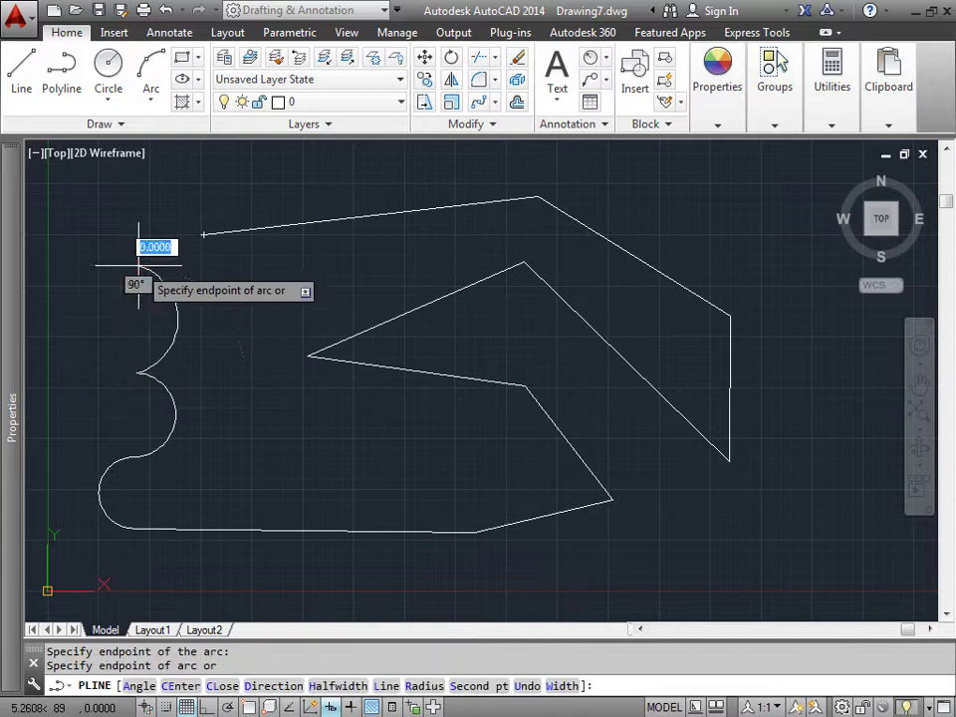
- Add a left-bulging arc, a long shallow arc sweeping over the straight segments, and a rounded arc turning down on the far side
{"action": "left_click", "coordinate": [148, 184]}
{"action": "middle_click_drag", "start_coordinate": [149, 185], "coordinate": [169, 406]}
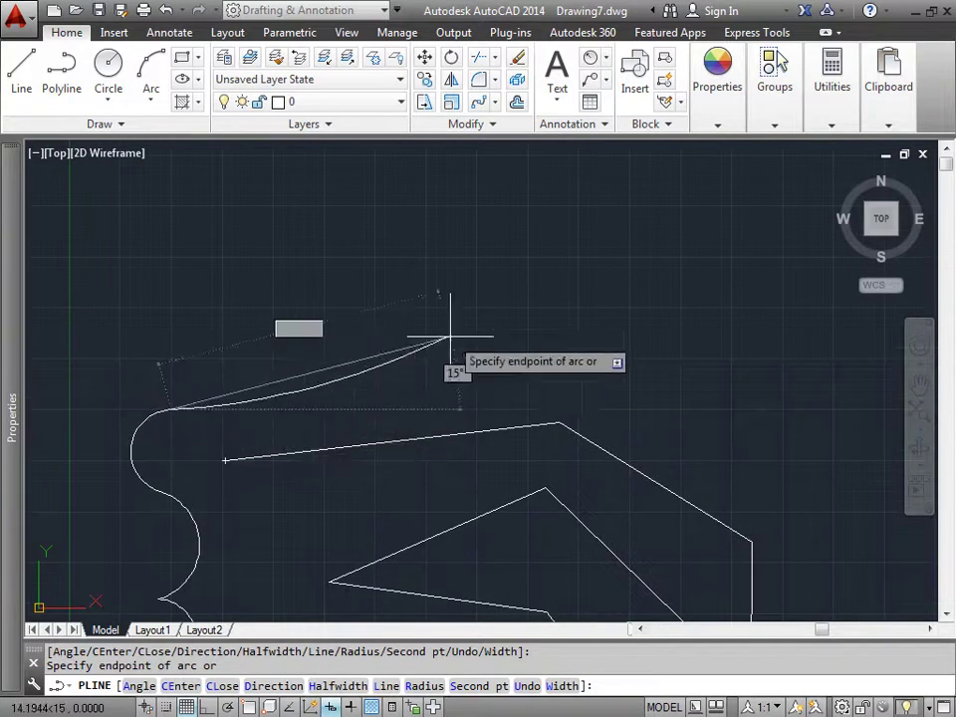
{"action": "left_click", "coordinate": [600, 311]}
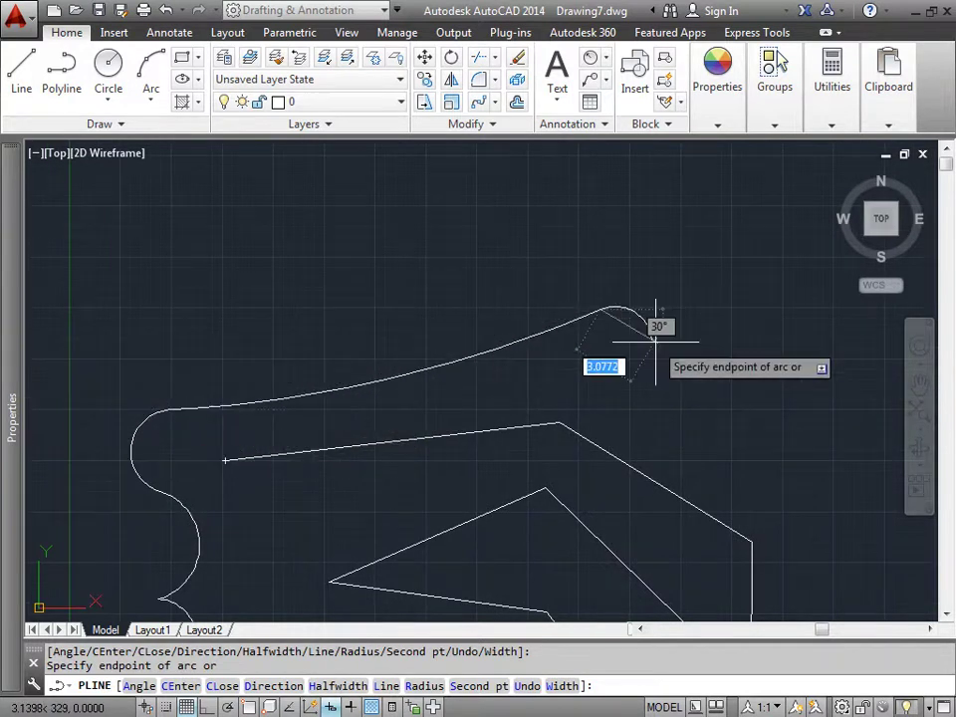
{"action": "left_click", "coordinate": [714, 439]}
{"action": "middle_click_drag", "start_coordinate": [714, 439], "coordinate": [384, 308]}
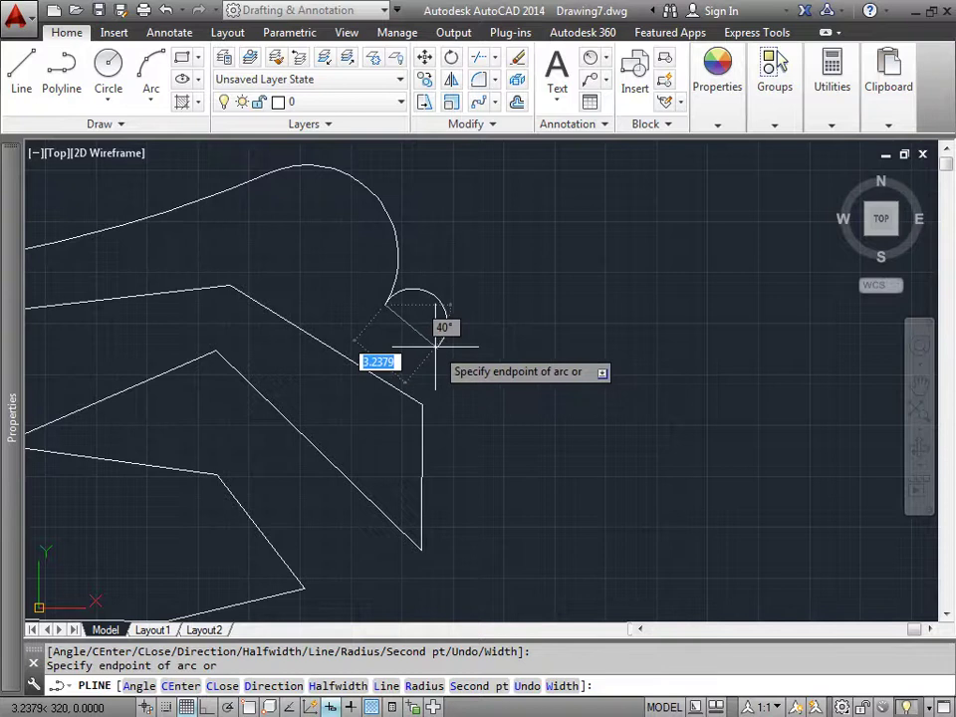
- Continue the polyline with four small alternating arcs stepping down and to the right beyond the straight segments
{"action": "left_click", "coordinate": [435, 346]}
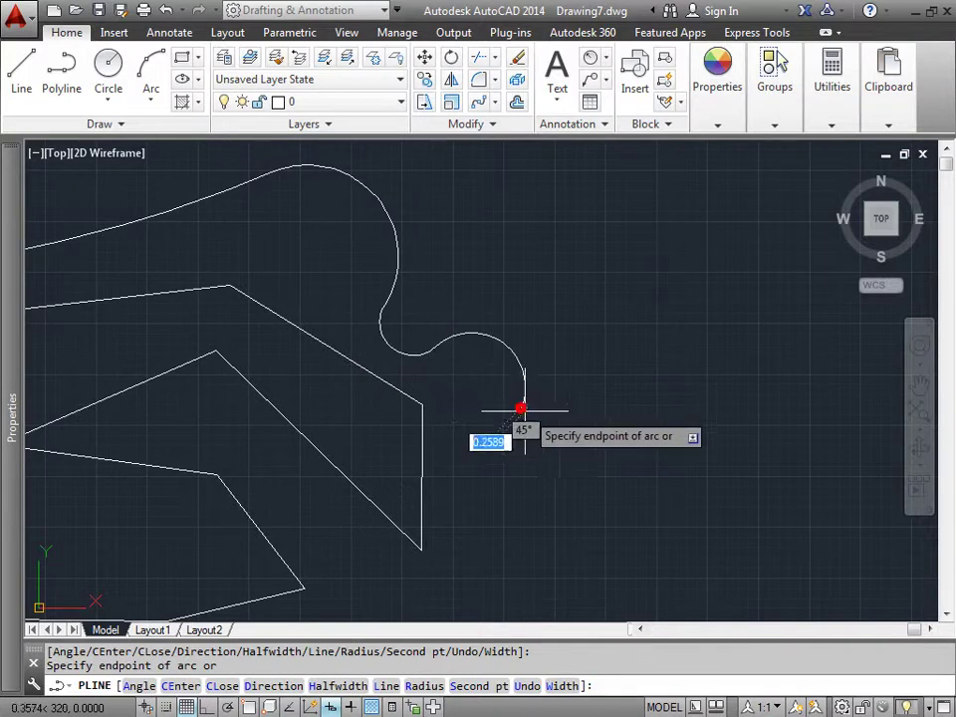
{"action": "left_click", "coordinate": [522, 405]}
{"action": "left_click", "coordinate": [571, 465]}
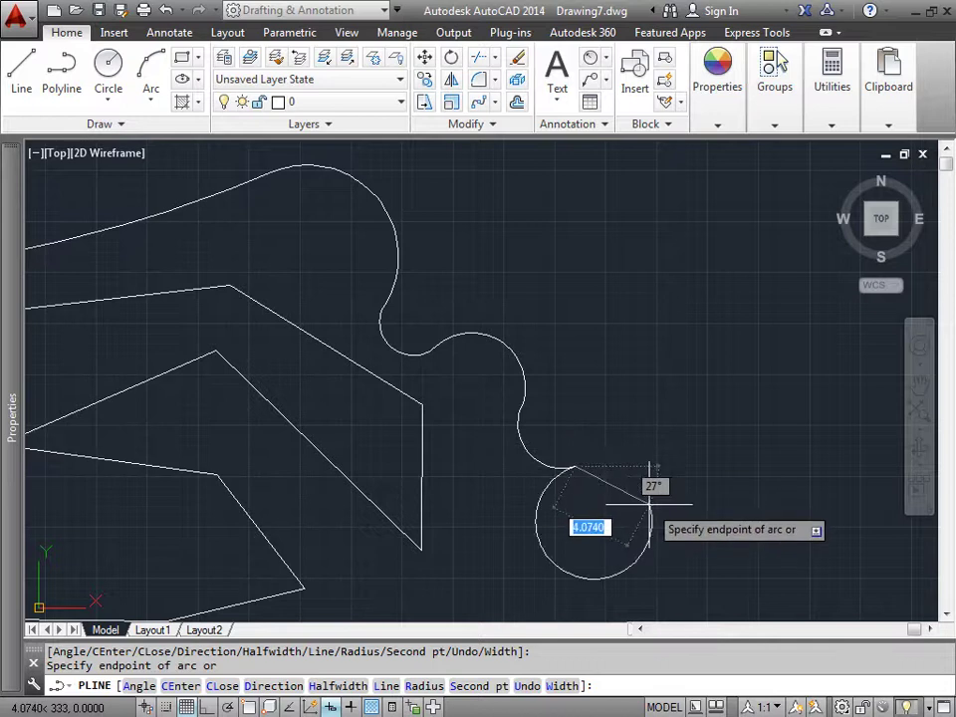
{"action": "middle_click_drag", "start_coordinate": [482, 517], "coordinate": [423, 270]}
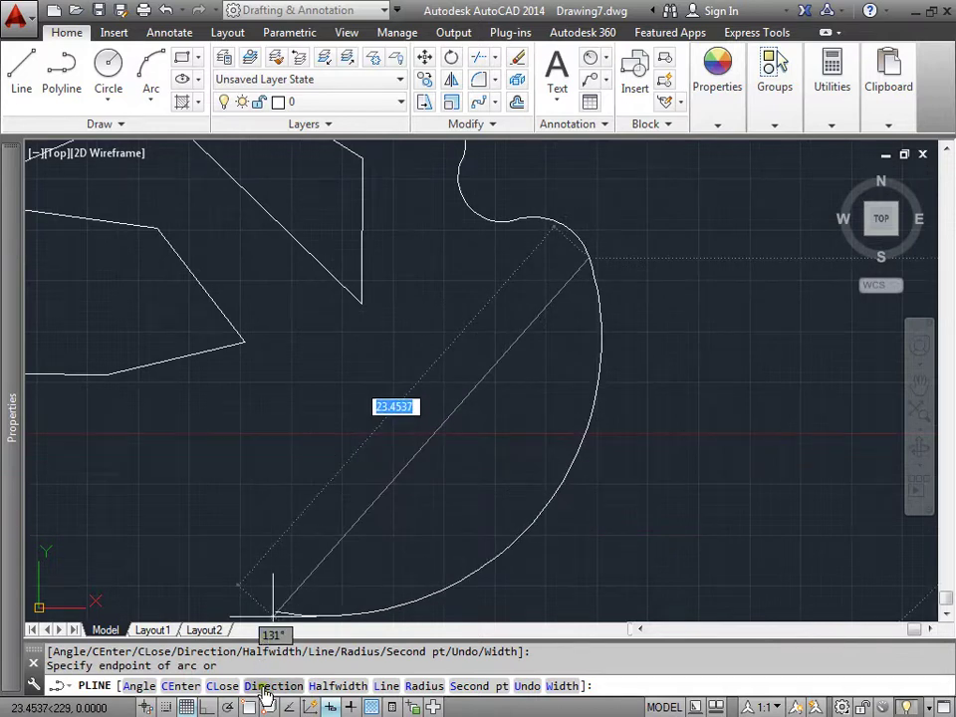
- Switch the polyline back to straight lines, run segments down and leftward beneath the shape, and close it to its start point
{"action": "left_click", "coordinate": [389, 685]}
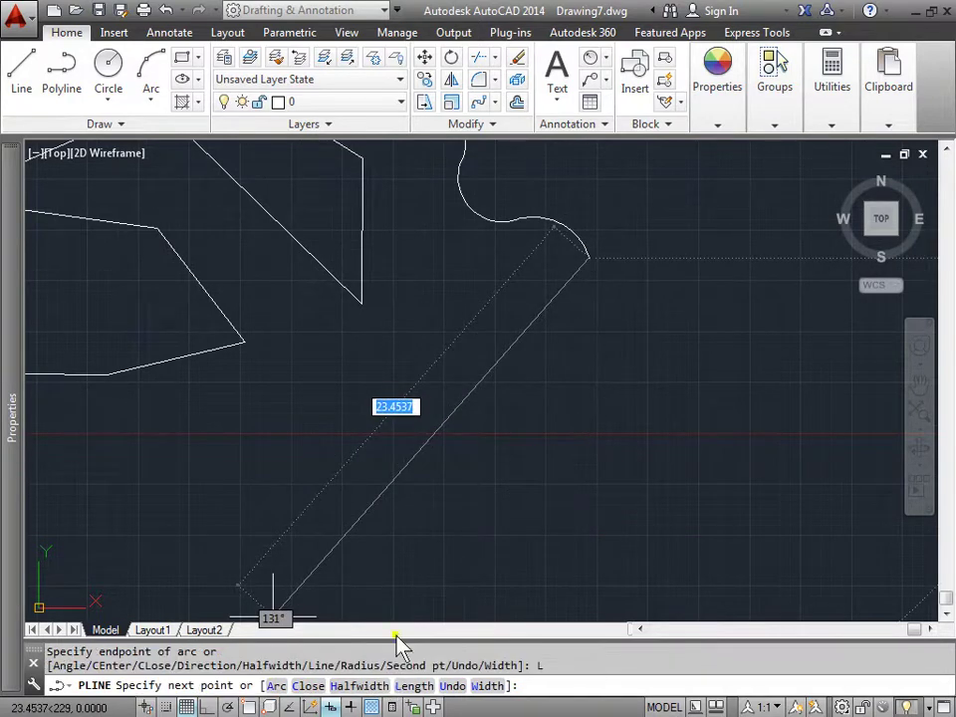
{"action": "left_click", "coordinate": [524, 476]}
{"action": "scroll", "coordinate": [152, 494], "scroll_direction": "down", "scroll_amount": 5}
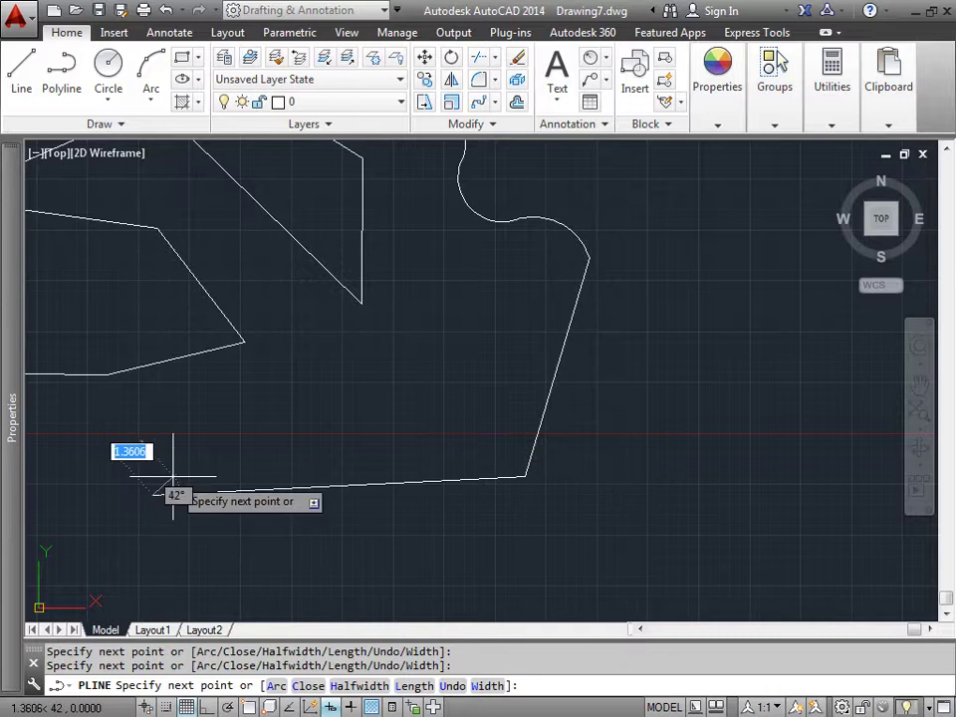
{"action": "middle_click_drag", "start_coordinate": [246, 413], "coordinate": [391, 419]}
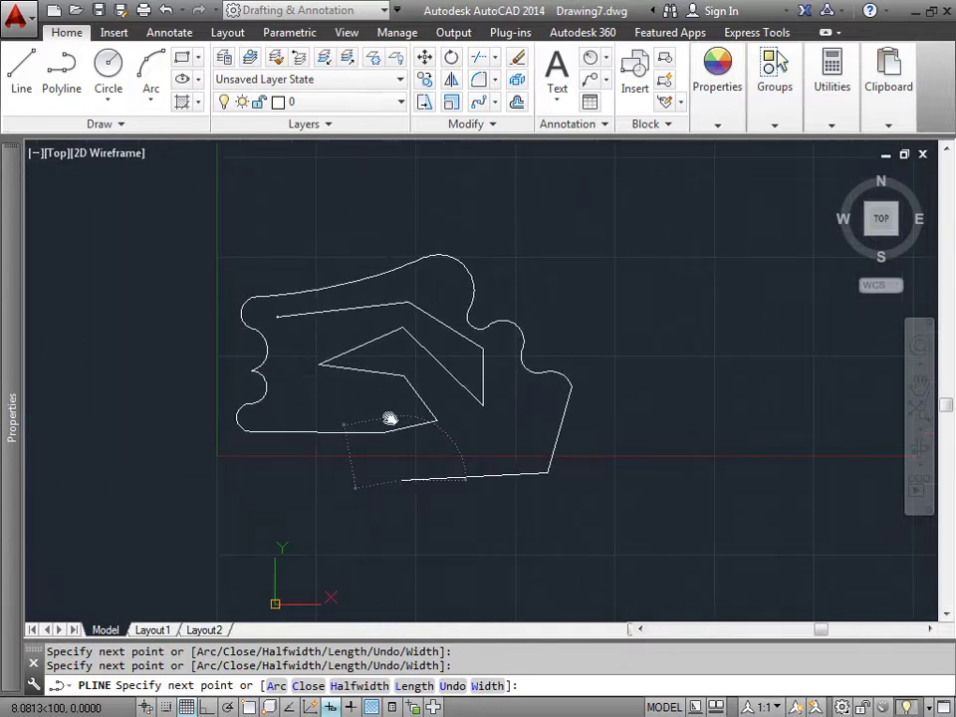
{"action": "left_click", "coordinate": [275, 495]}
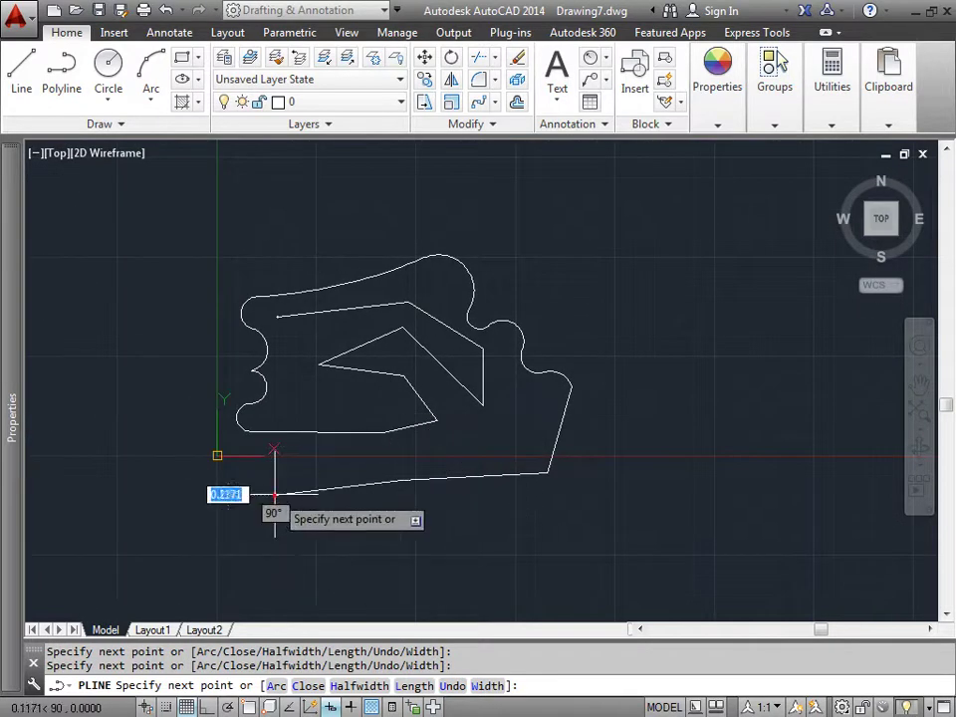
{"action": "right_click", "coordinate": [108, 299]}
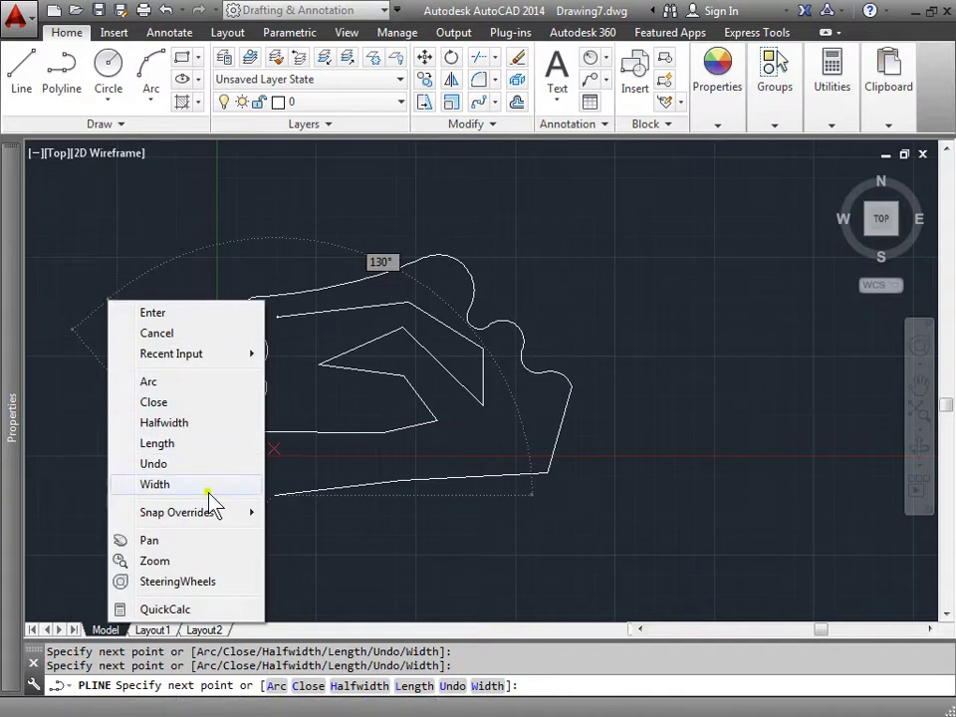
{"action": "left_click", "coordinate": [212, 403]}
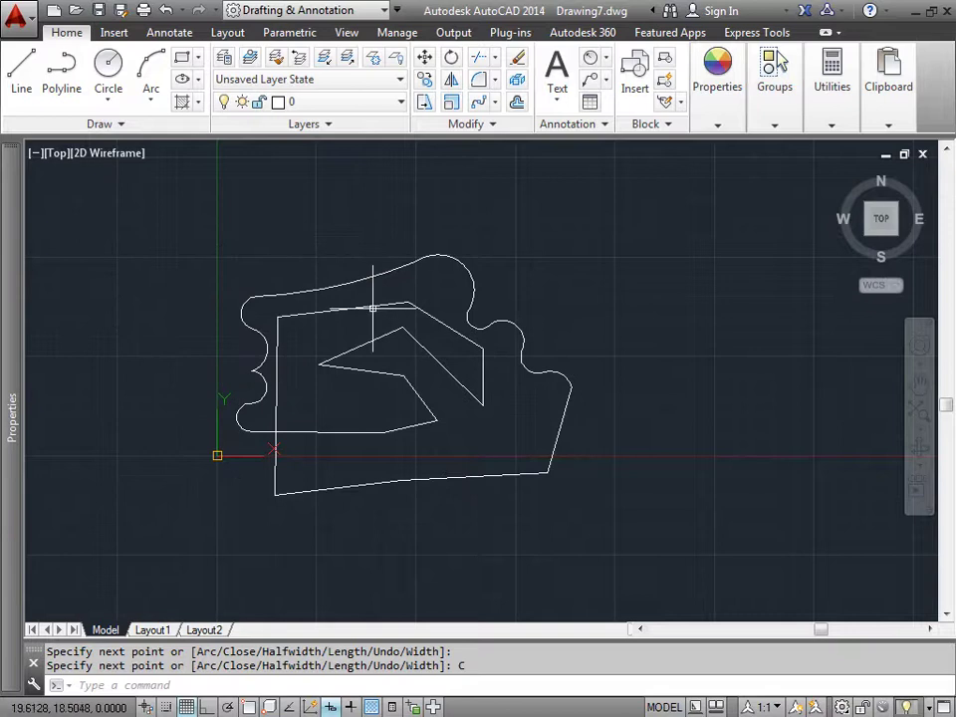
- Select the polyline and stretch its middle bottom vertex downward and the vertex after the last arc far to the right
{"action": "key", "text": "ctrl+a"}
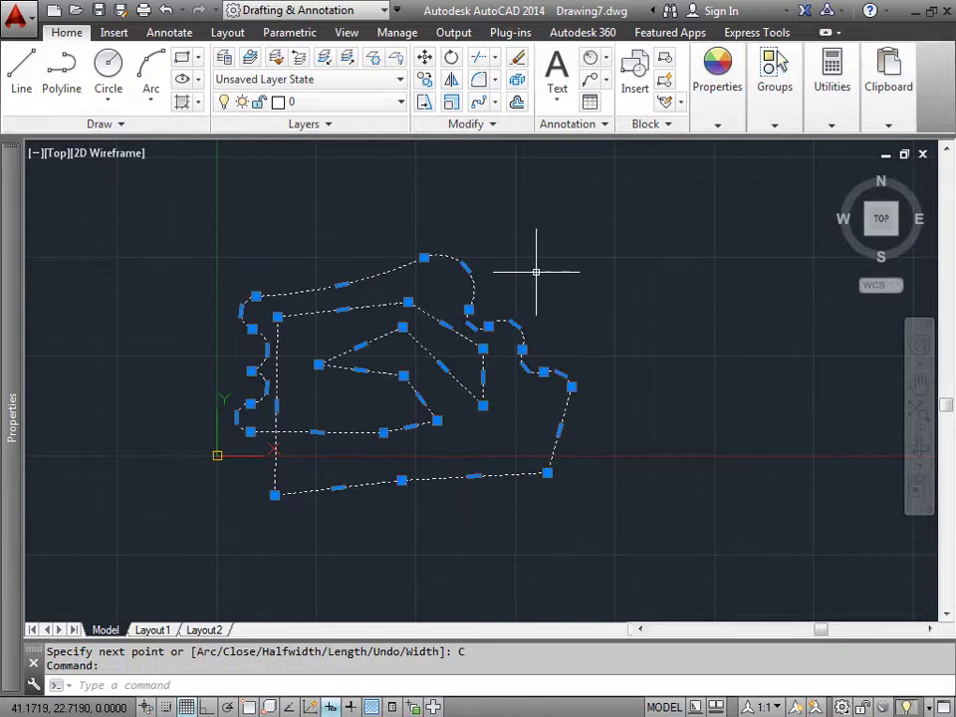
{"action": "left_click", "coordinate": [402, 482]}
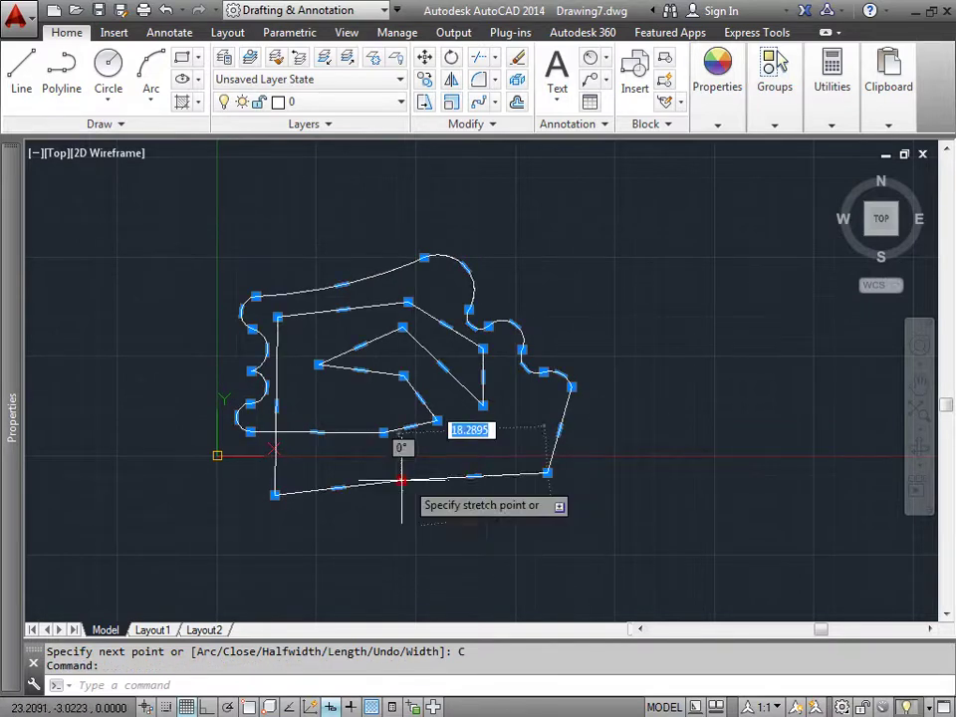
{"action": "left_click", "coordinate": [411, 558]}
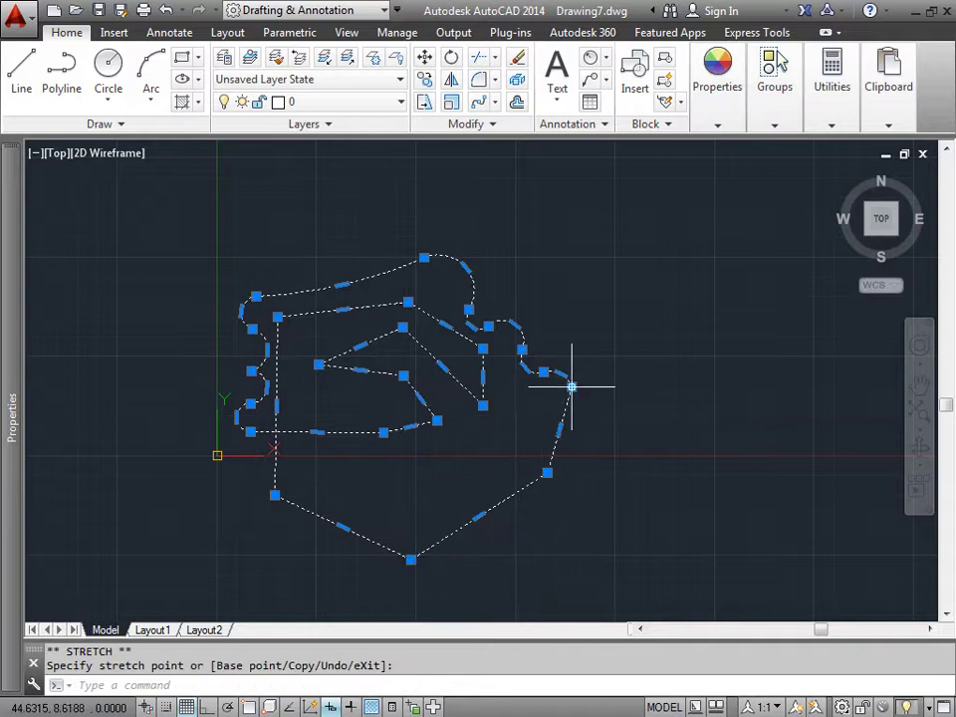
{"action": "left_click", "coordinate": [682, 395]}
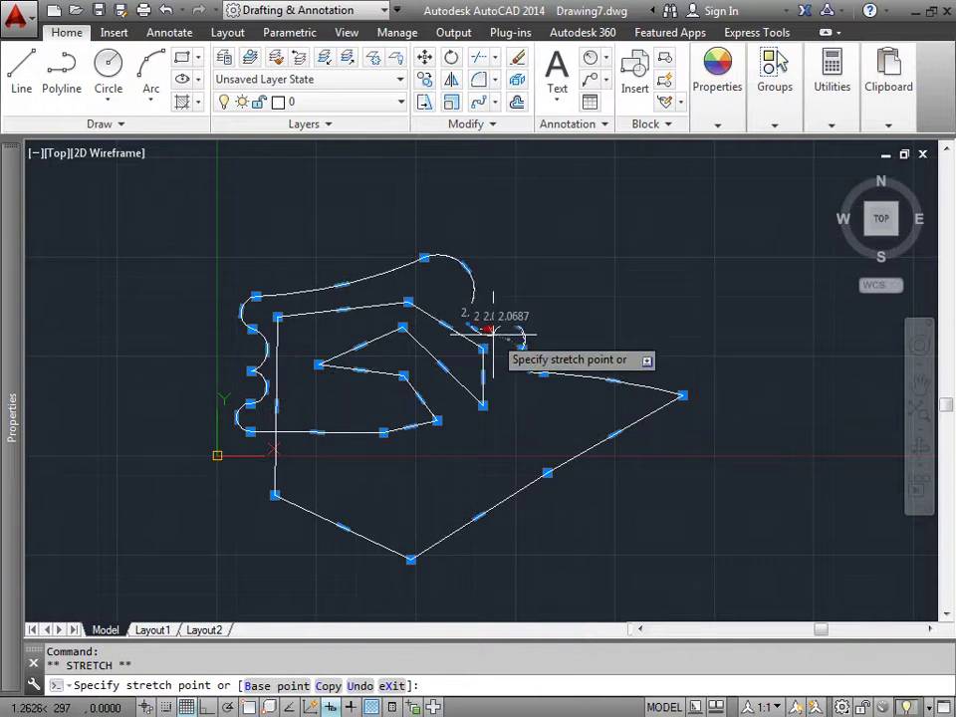
- Adjust the vertex where the rounded arc meets the small arcs, and stretch the polyline's top vertex up and to the left
{"action": "left_click", "coordinate": [468, 320]}
{"action": "left_click", "coordinate": [425, 258]}
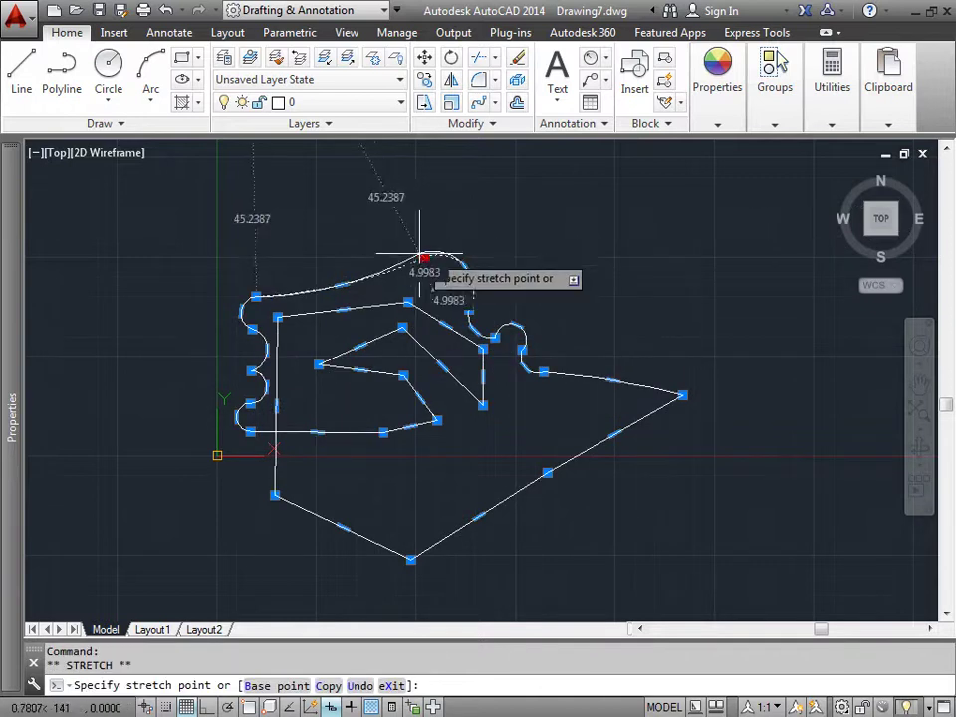
{"action": "left_click", "coordinate": [344, 219]}
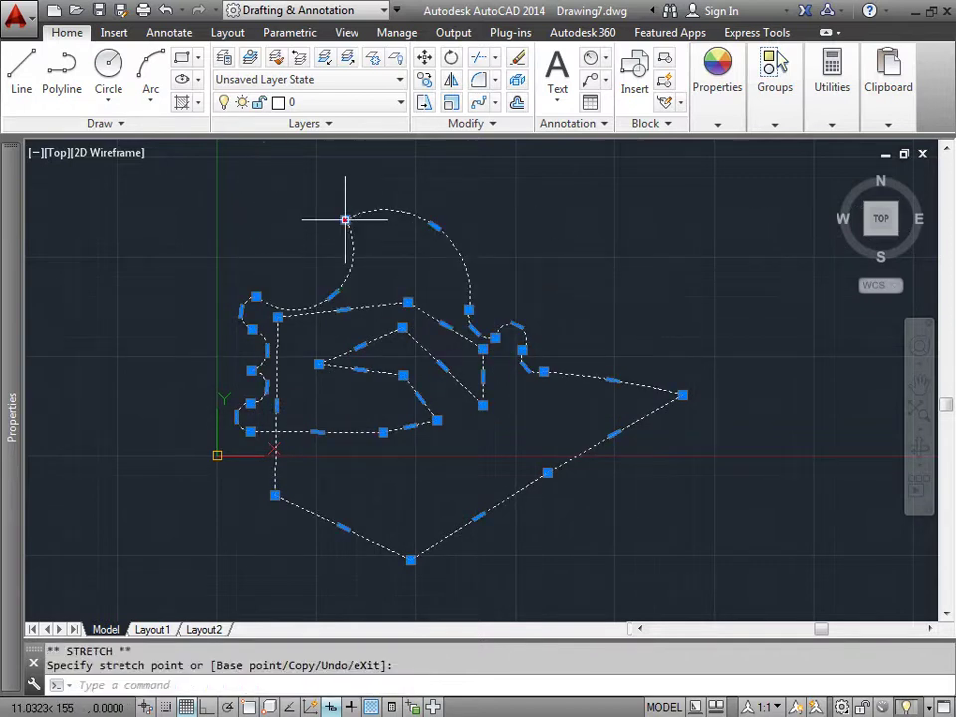
- Stretch the upper-left corner of the straight segments down and right across the shape, and clear the selection
{"action": "left_click", "coordinate": [277, 317]}
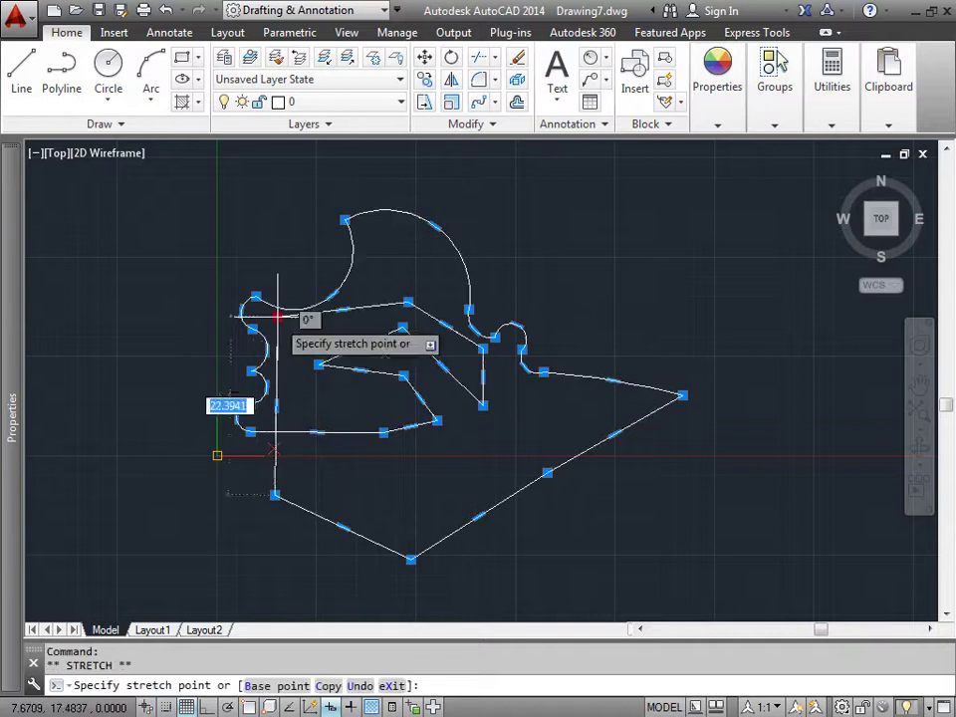
{"action": "left_click", "coordinate": [488, 479]}
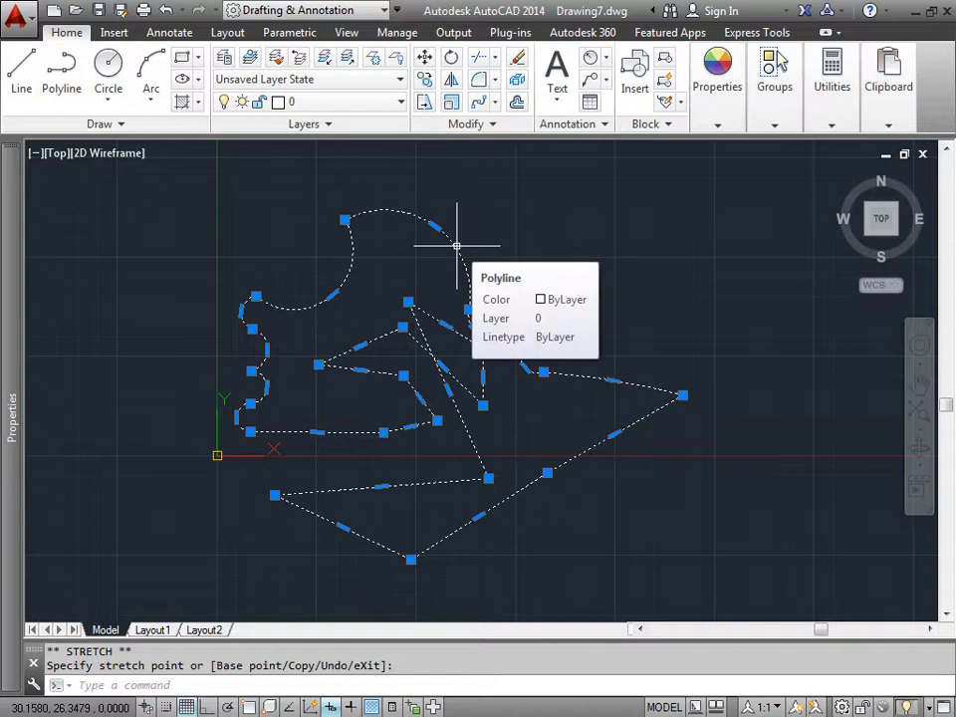
{"action": "key", "text": "Escape"}
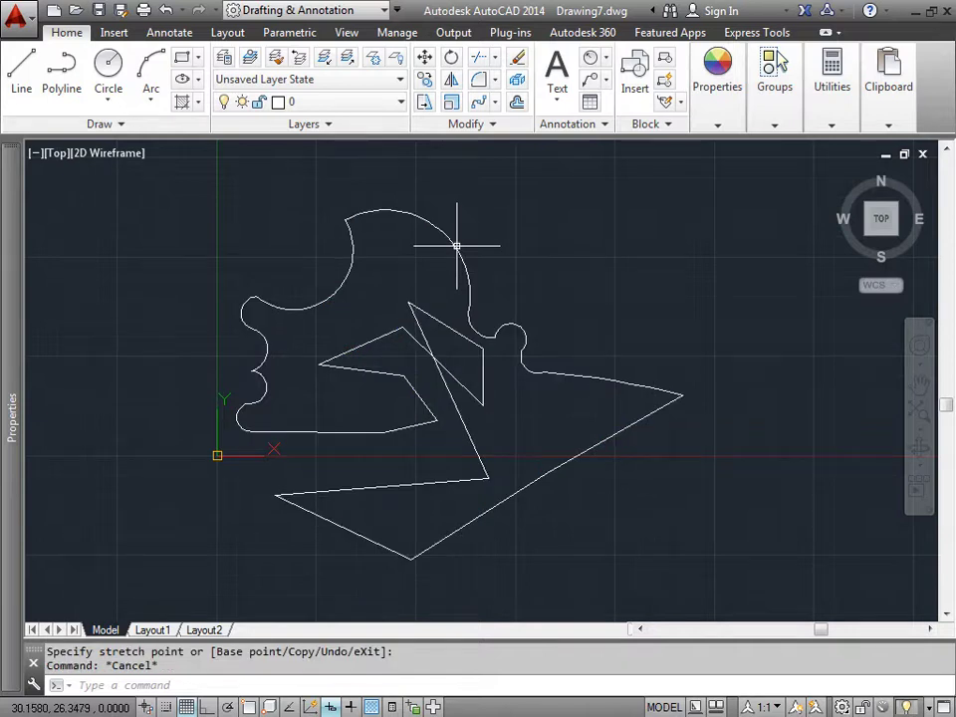
- Explode the whole polyline into separate line and arc objects
{"action": "left_click", "coordinate": [517, 80]}
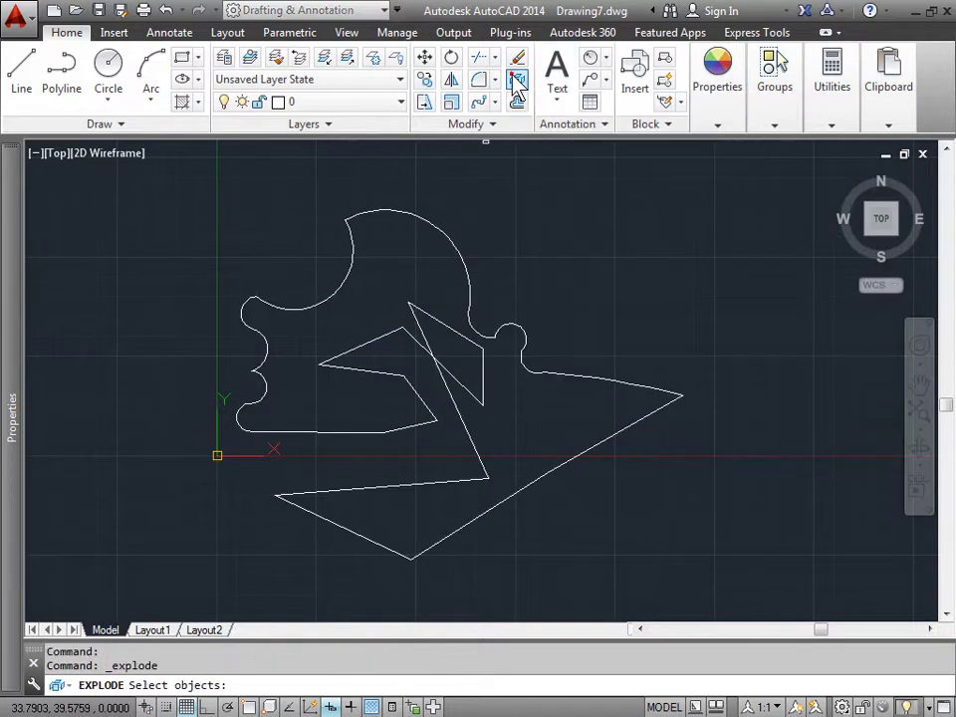
{"action": "left_click", "coordinate": [467, 267]}
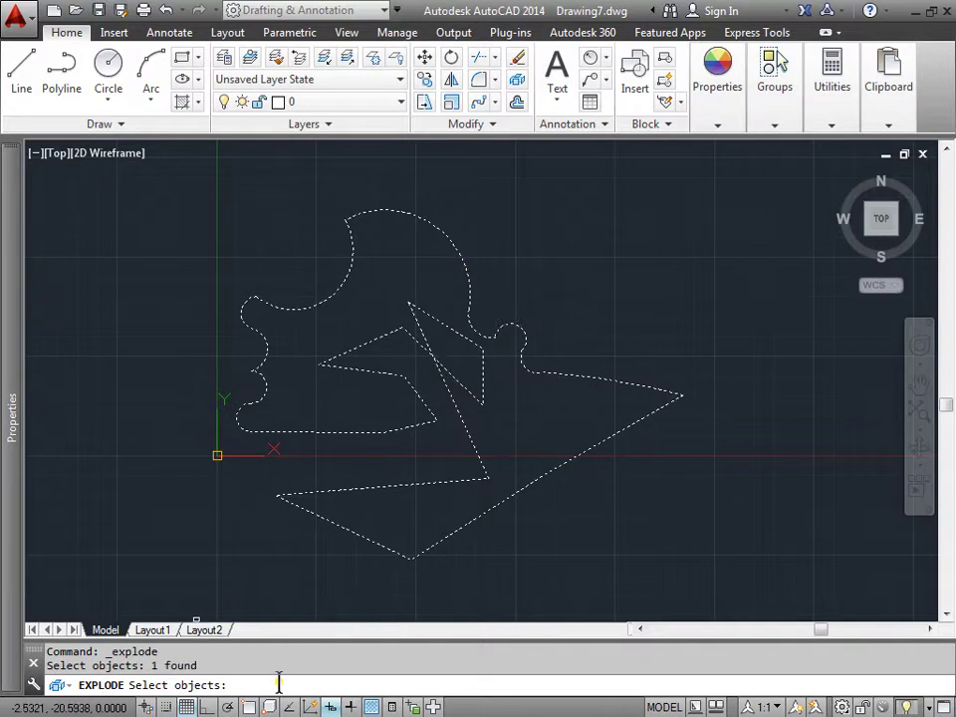
{"action": "key", "text": "Return"}
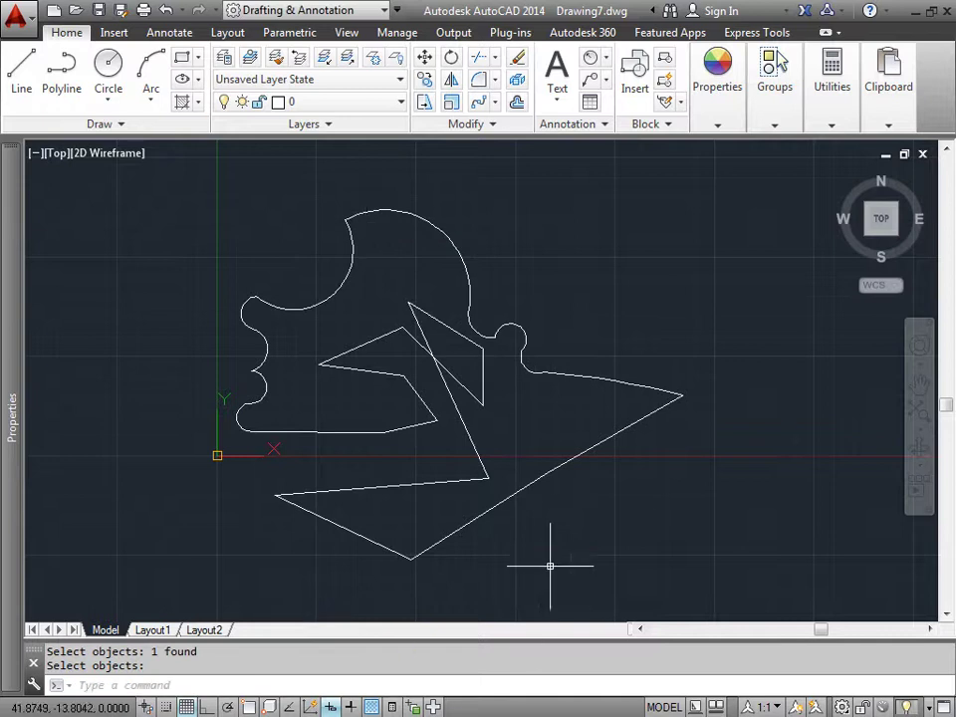
- Select several of the exploded lines and arcs one at a time to check that each is an individual object
{"action": "left_click", "coordinate": [619, 383]}
{"action": "key", "text": "Escape"}
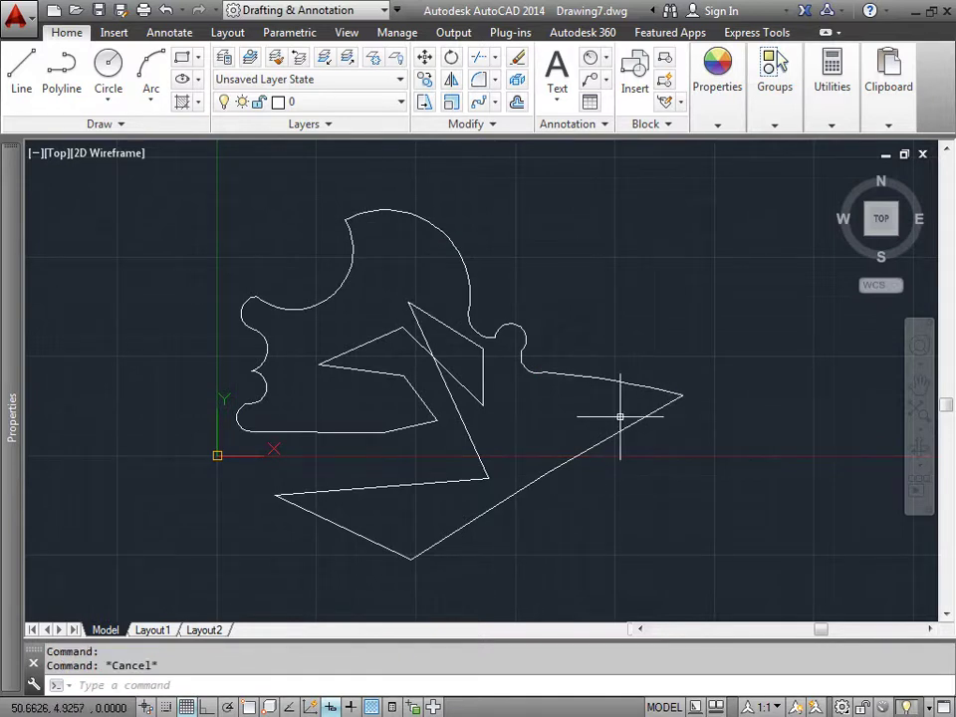
{"action": "left_click", "coordinate": [617, 438]}
{"action": "key", "text": "Escape"}
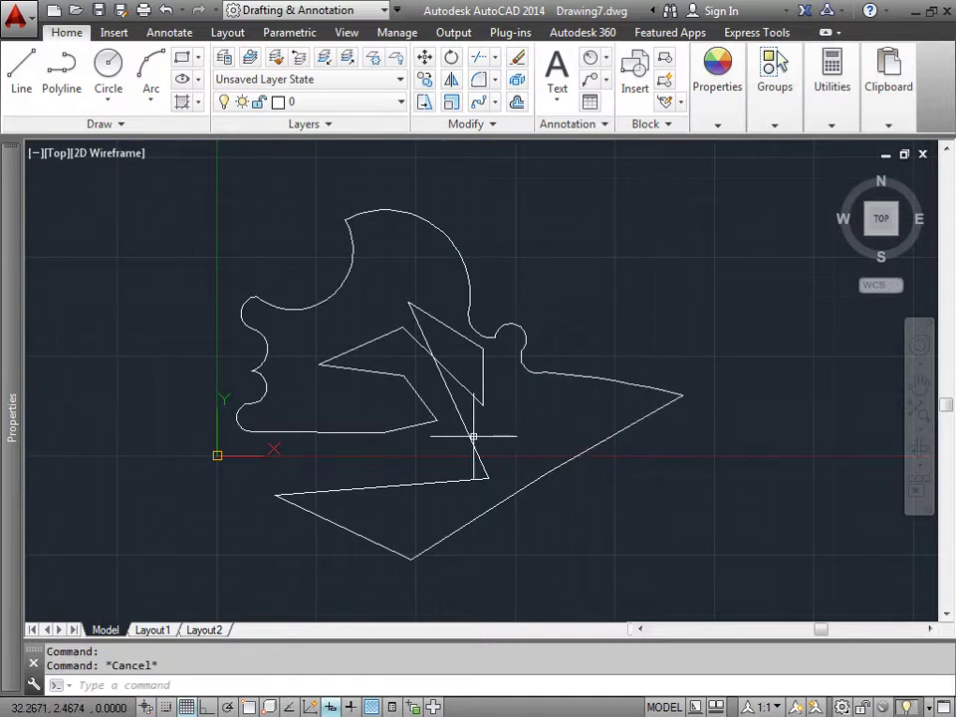
{"action": "left_click", "coordinate": [468, 435]}
{"action": "key", "text": "Escape"}
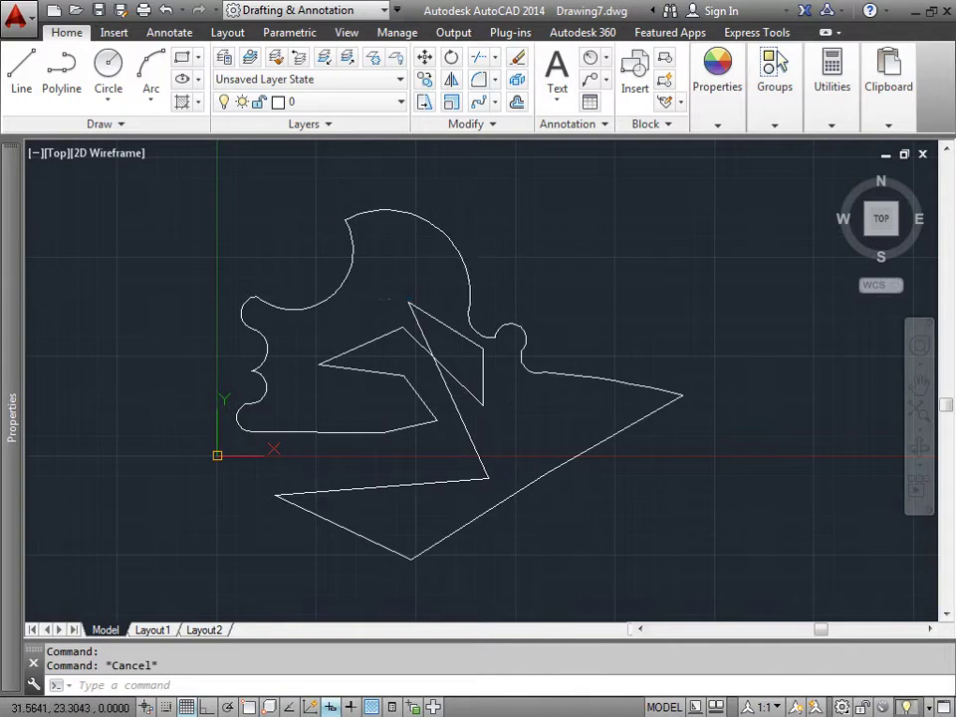
{"action": "left_click", "coordinate": [465, 269]}
{"action": "key", "text": "Escape"}
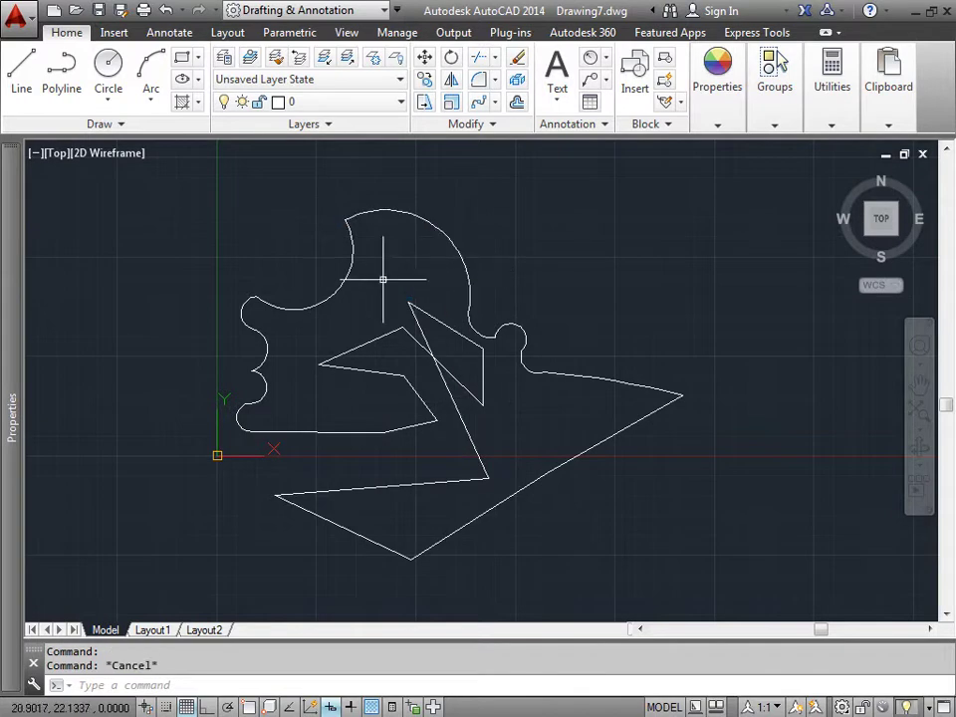
- Stretch the concave upper arc's midpoint down and right, and pull the far right end of the lower slanted line downward
{"action": "left_click", "coordinate": [332, 296]}
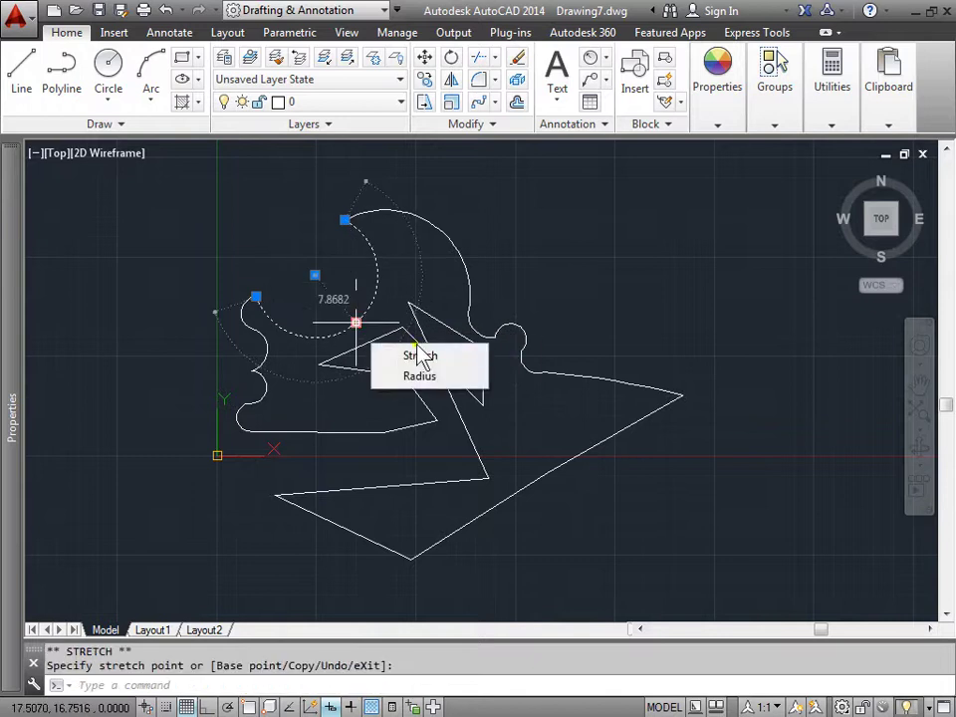
{"action": "key", "text": "Escape"}
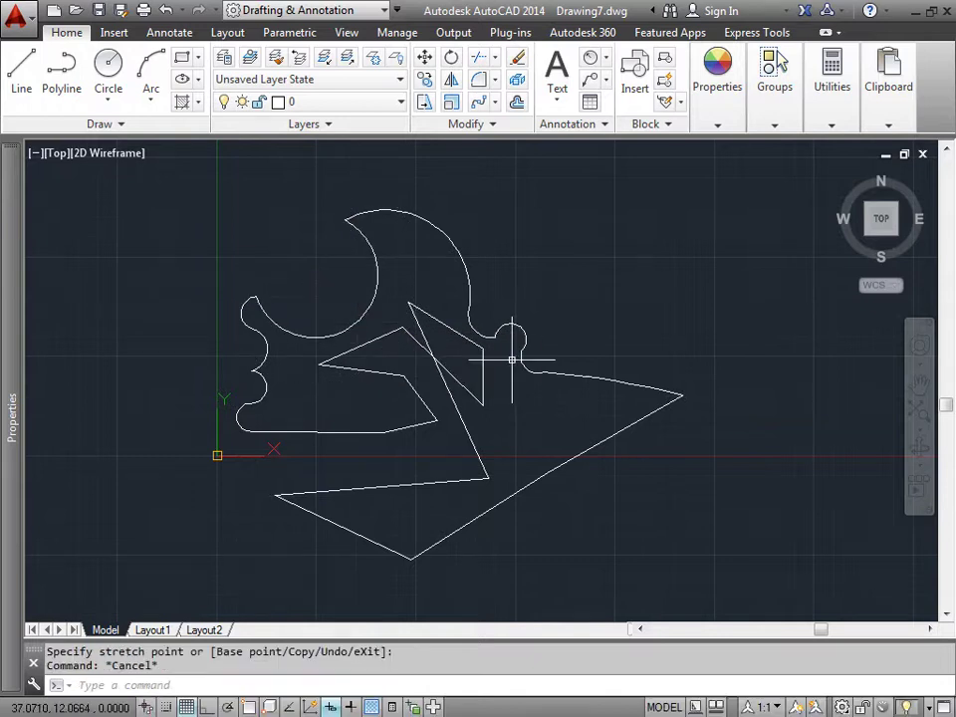
{"action": "left_click", "coordinate": [616, 433]}
{"action": "left_click", "coordinate": [681, 398]}
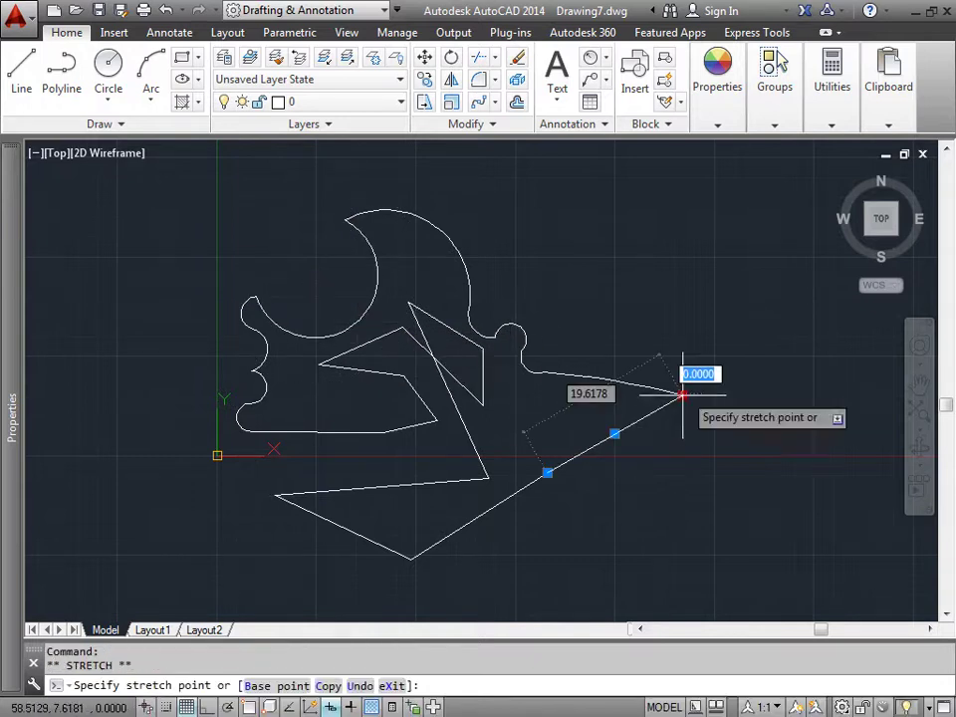
{"action": "mouse_move", "coordinate": [708, 518]}
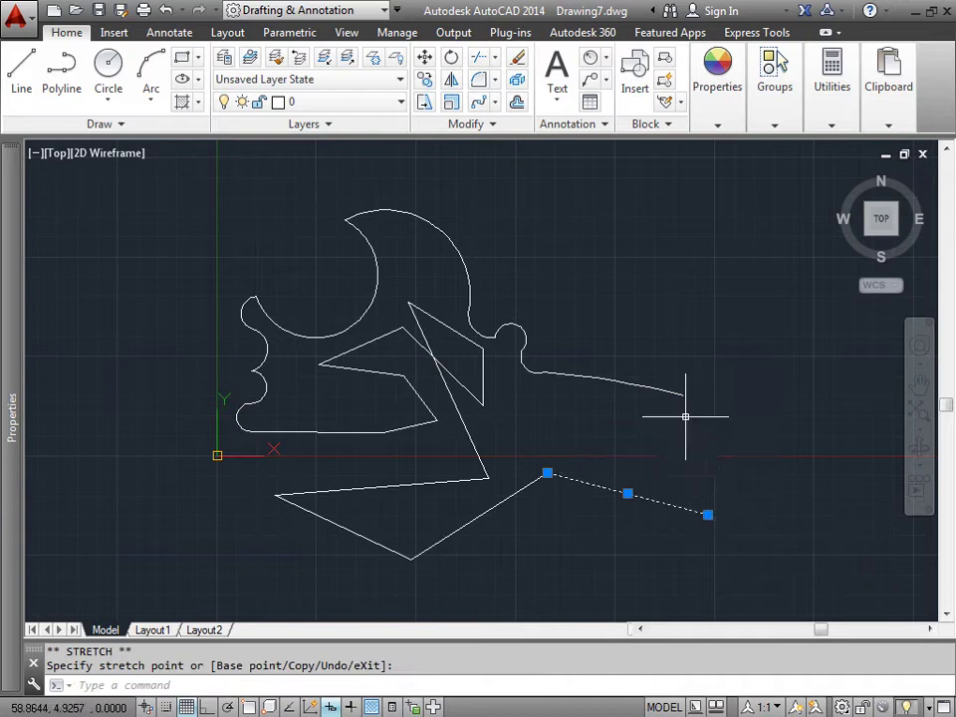